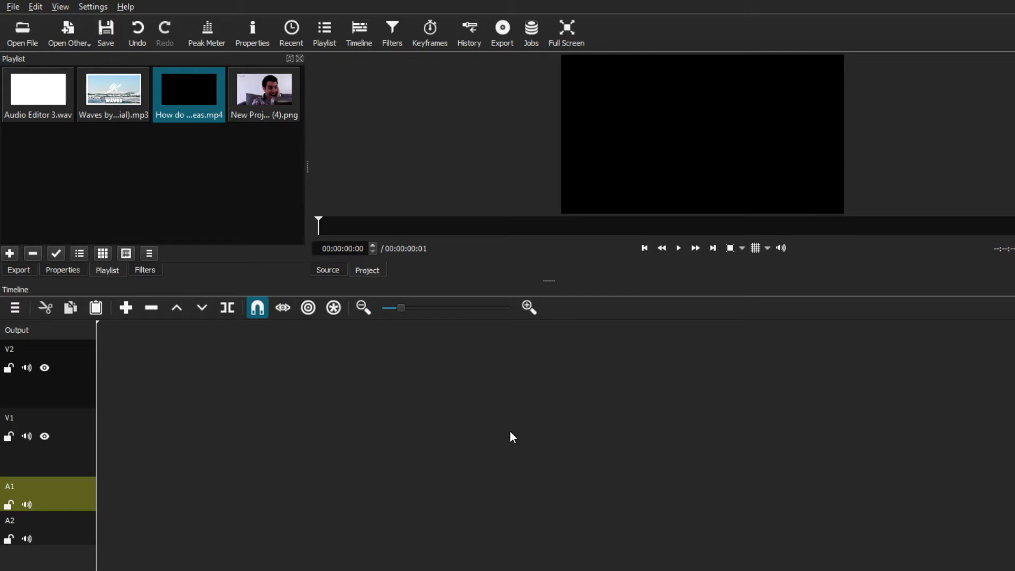
pyautogui.click(135, 114)
pyautogui.click(51, 112)
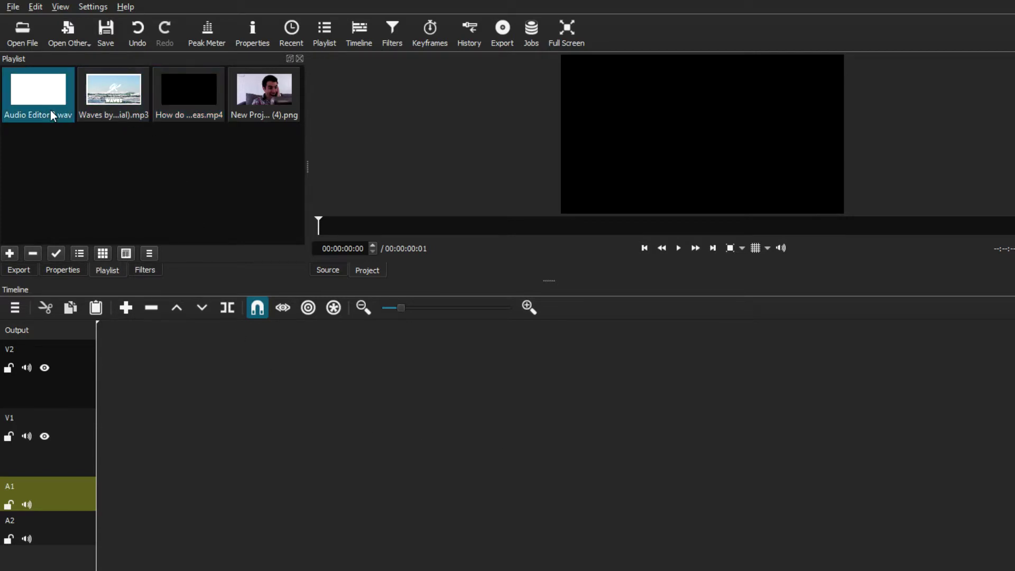
pyautogui.click(165, 115)
pyautogui.click(253, 112)
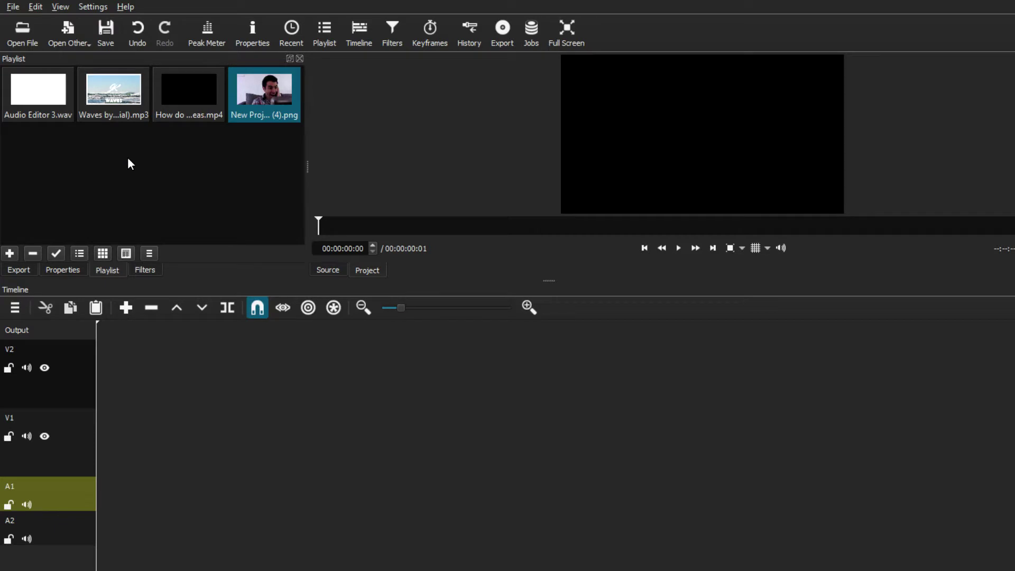
# Step: Place Audio Editor 3.wav on track A1 and the Waves music file on track A2, both starting at the beginning of the timeline
pyautogui.click(42, 123)
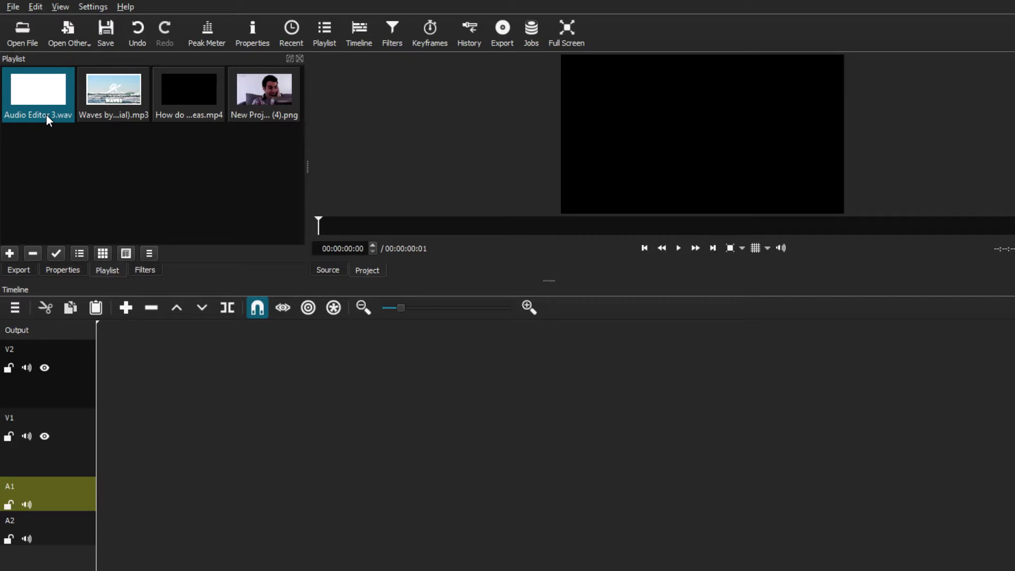
pyautogui.moveTo(201, 233); pyautogui.dragTo(100, 494)
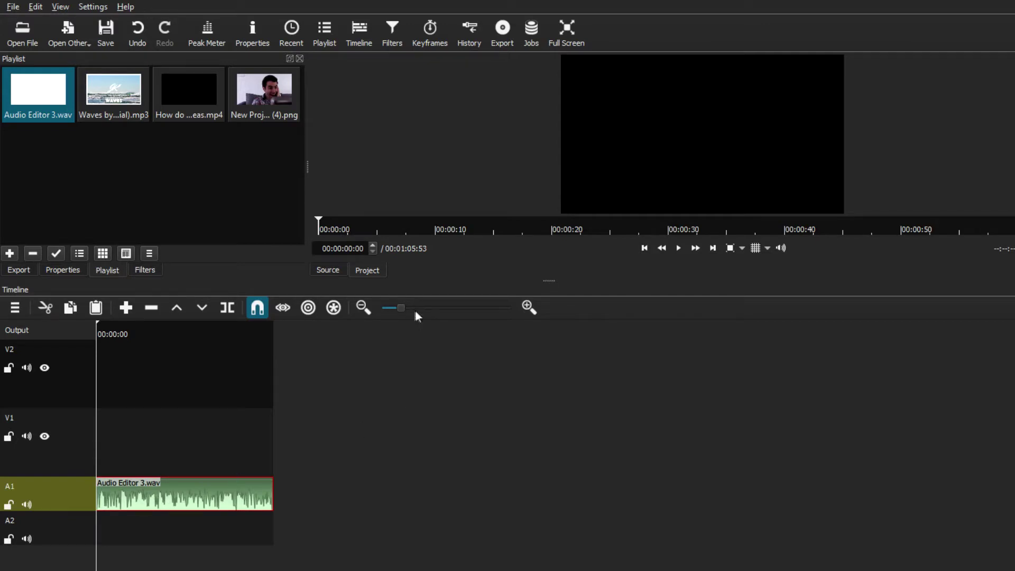
pyautogui.press('a')
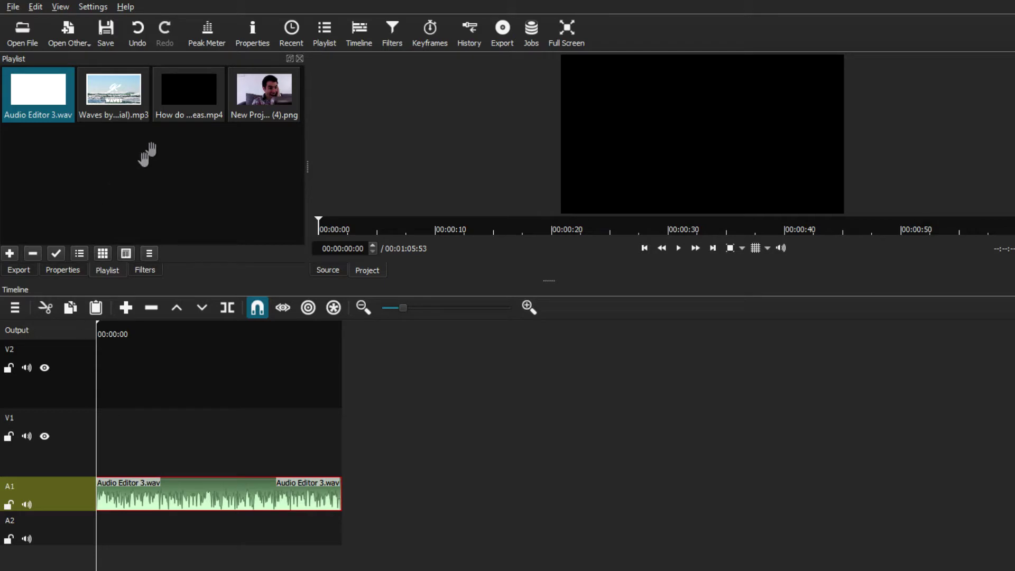
pyautogui.click(119, 116)
pyautogui.moveTo(120, 112); pyautogui.dragTo(99, 520)
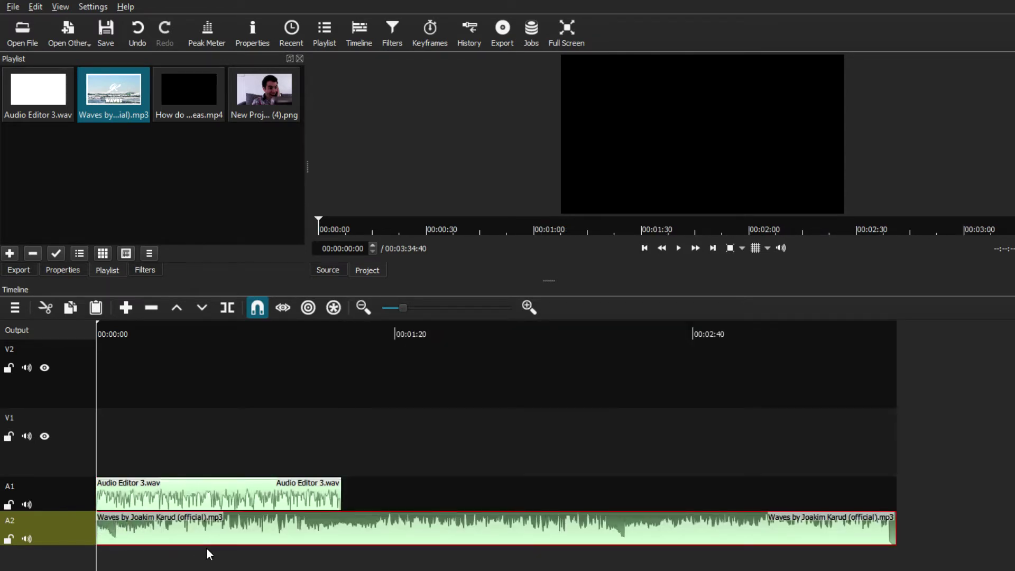
# Step: Place the New Project (4).png image at the start of track V1 and extend it to the end of the Audio Editor 3.wav clip
pyautogui.click(259, 112)
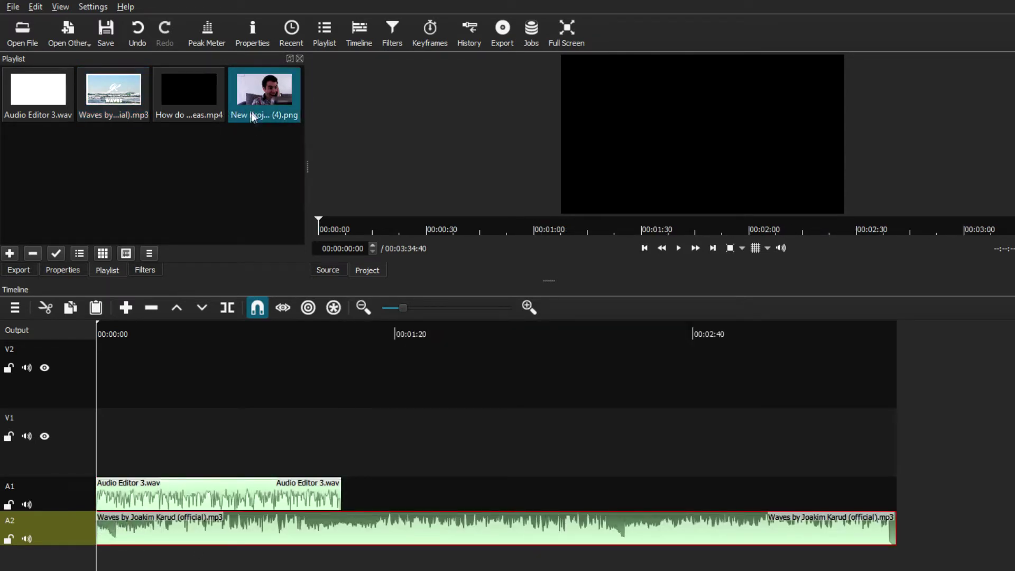
pyautogui.click(195, 116)
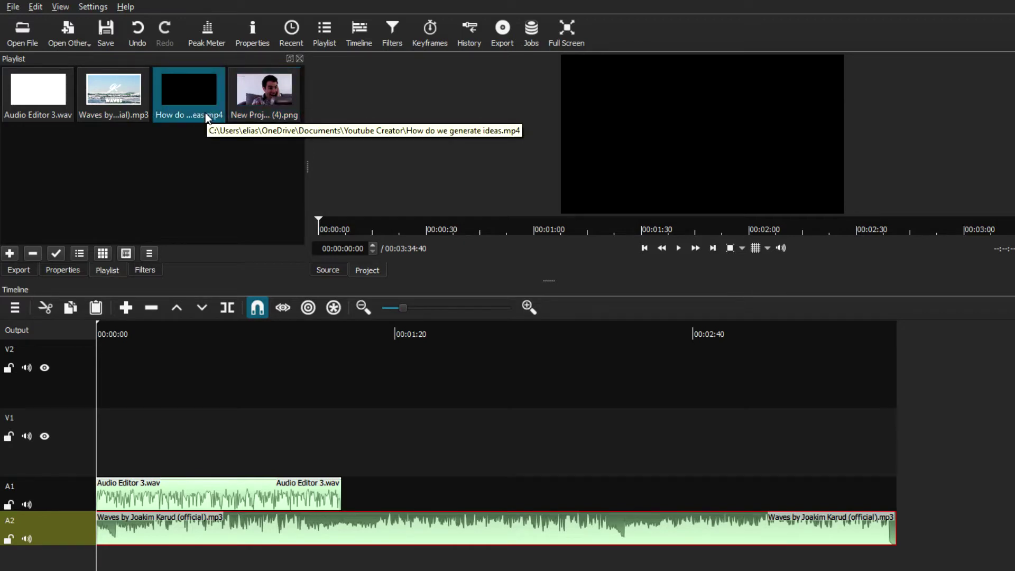
pyautogui.click(270, 115)
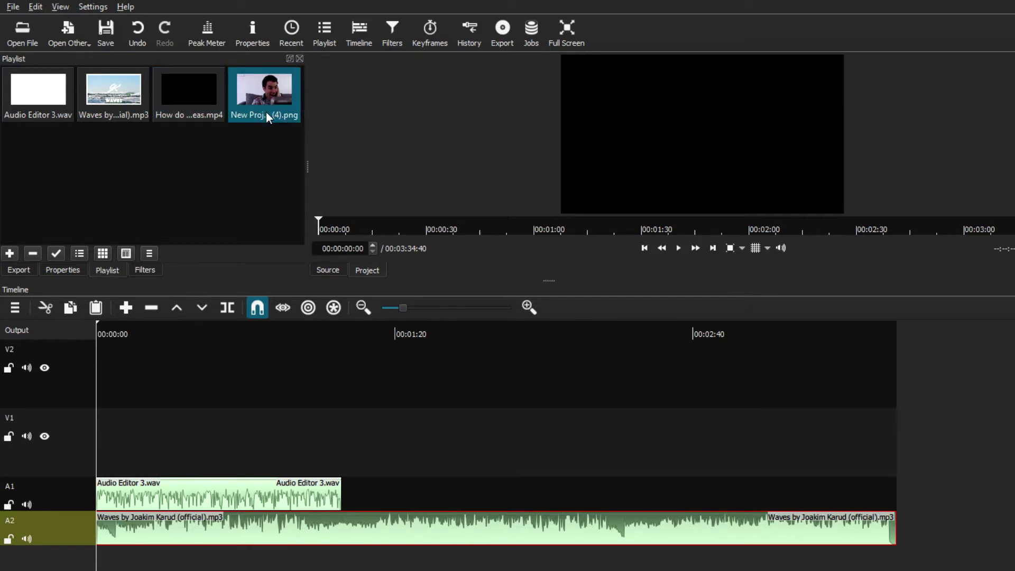
pyautogui.moveTo(304, 375); pyautogui.dragTo(99, 437)
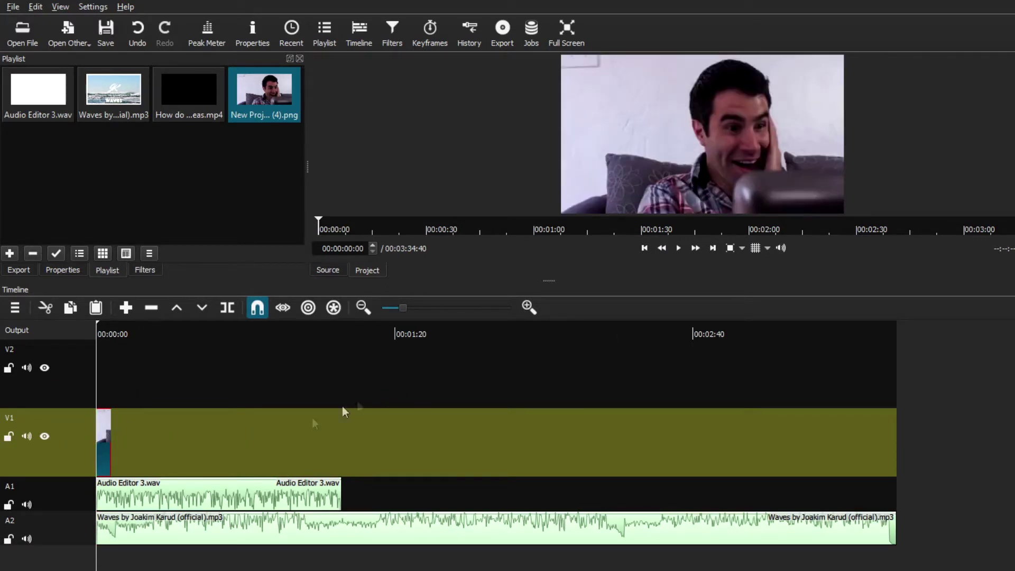
pyautogui.moveTo(110, 449); pyautogui.dragTo(347, 461)
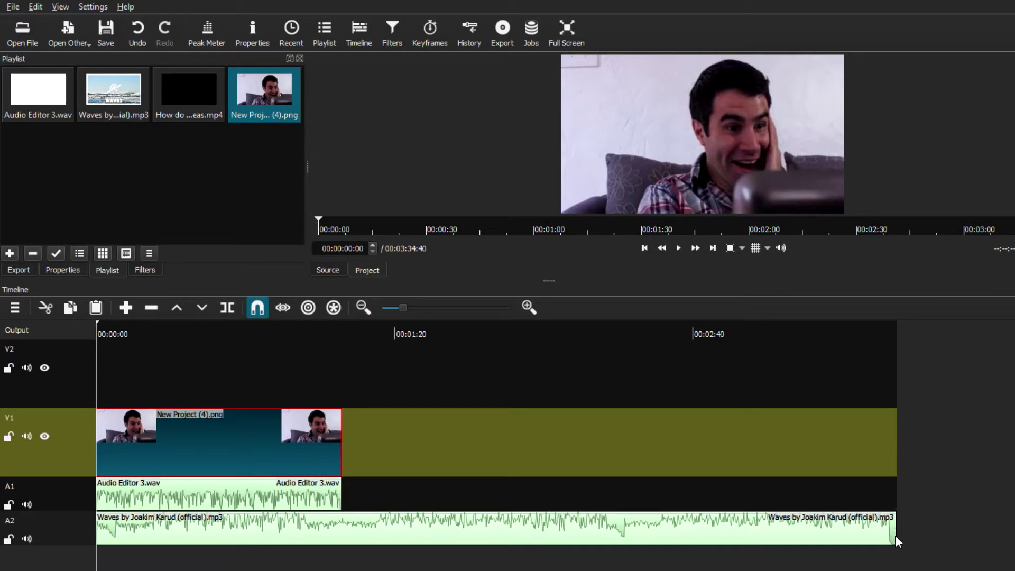
# Step: Trim the end of the Waves music clip on A2 to match the end of the Audio Editor 3.wav clip
pyautogui.moveTo(895, 539); pyautogui.dragTo(773, 534)
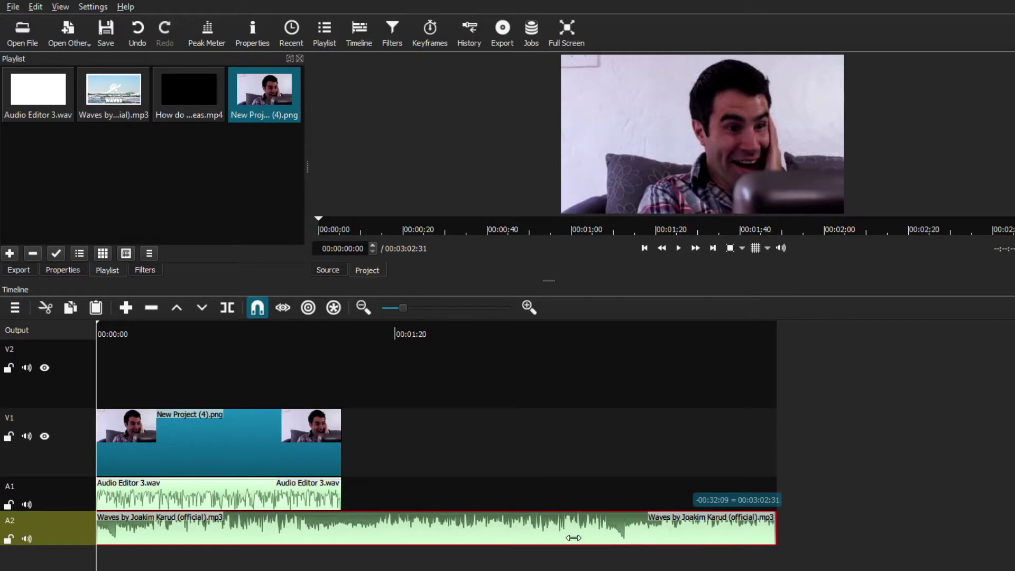
pyautogui.moveTo(429, 527); pyautogui.dragTo(331, 521)
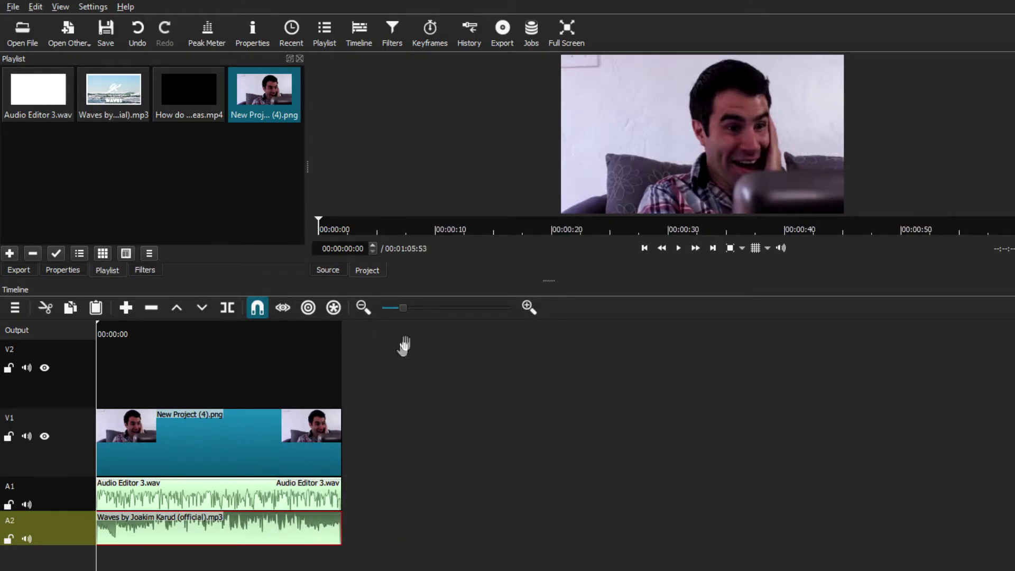
pyautogui.moveTo(402, 307); pyautogui.dragTo(405, 306)
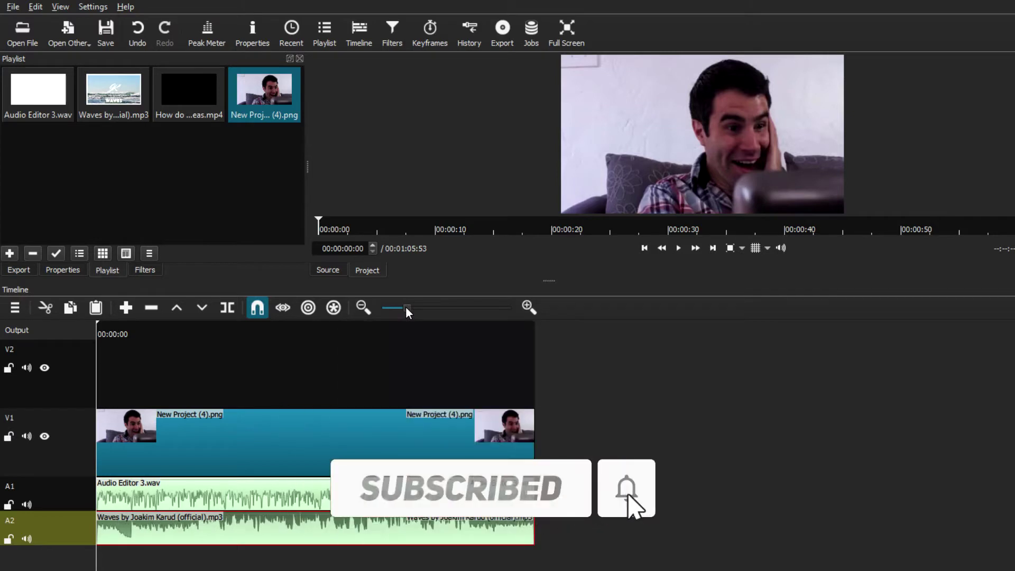
# Step: Place How do we generate ideas.mp4 on track V2 above the image, starting about one second into the timeline
pyautogui.click(421, 451)
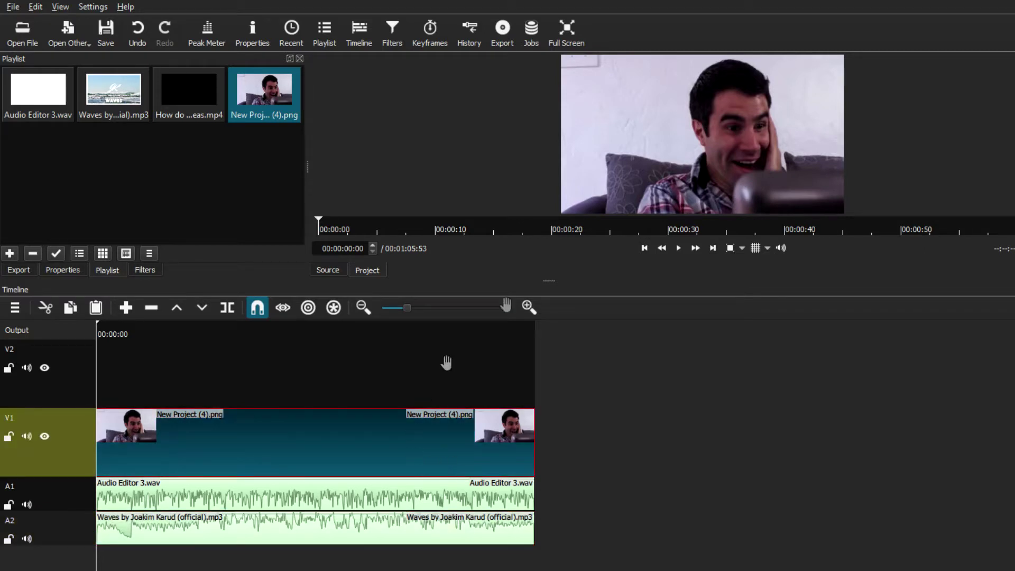
pyautogui.click(185, 119)
pyautogui.moveTo(176, 339); pyautogui.dragTo(106, 374)
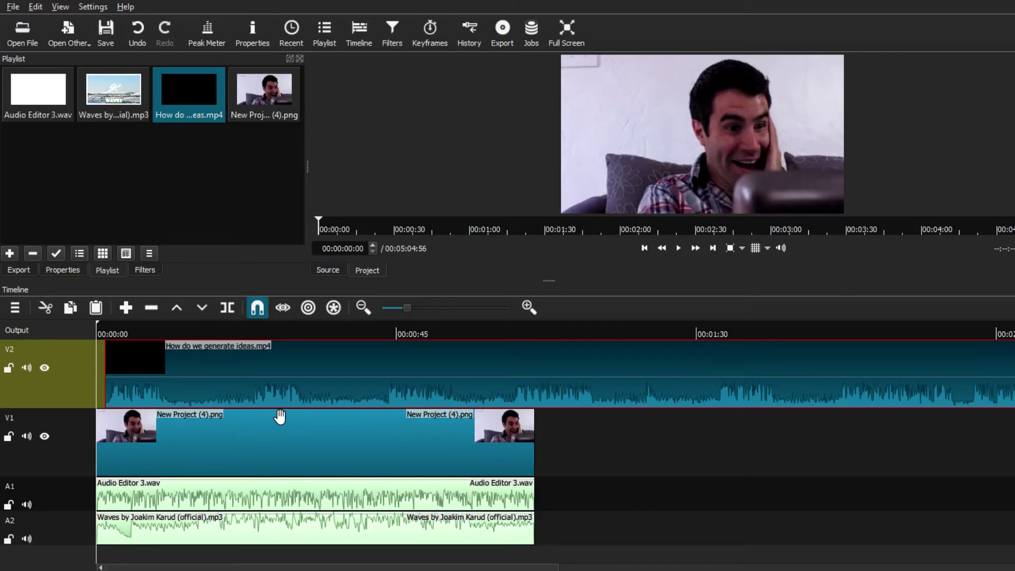
pyautogui.press('Down')
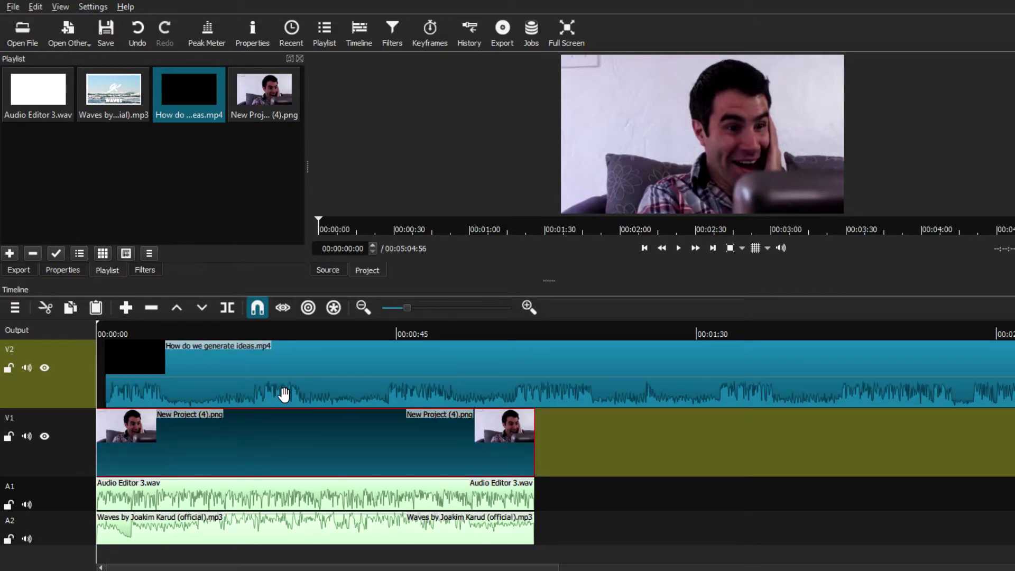
pyautogui.press('Up')
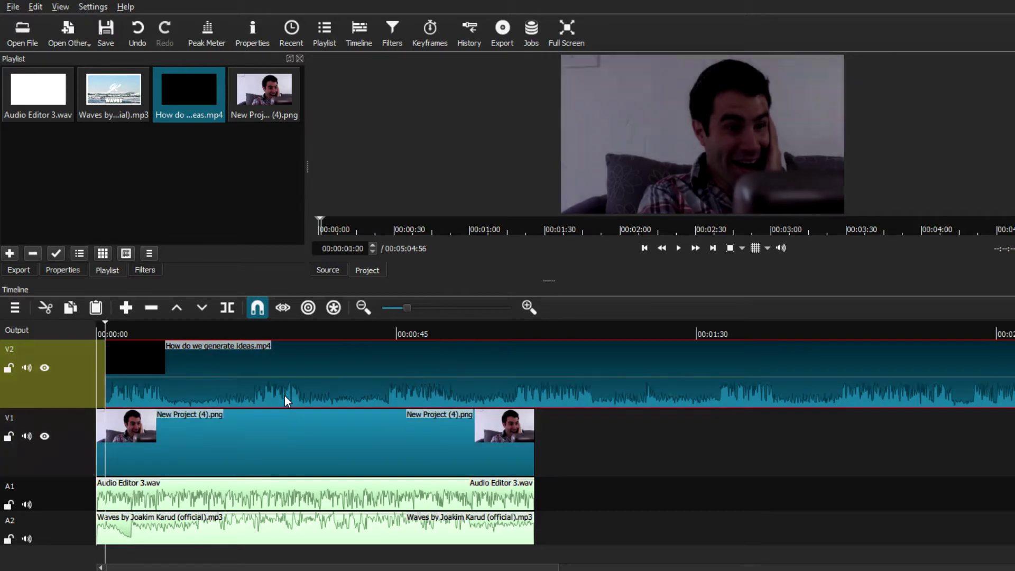
# Step: Move the playhead to about 00:00:25:47 and add the Size and Position video filter to the How do we generate ideas.mp4 clip
pyautogui.moveTo(106, 321); pyautogui.dragTo(268, 343)
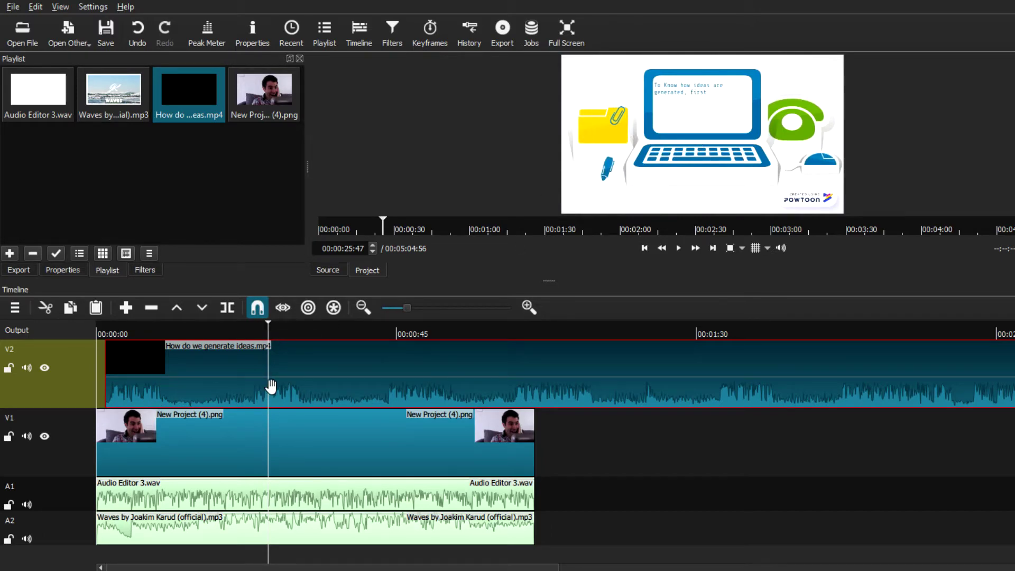
pyautogui.click(154, 272)
pyautogui.click(13, 188)
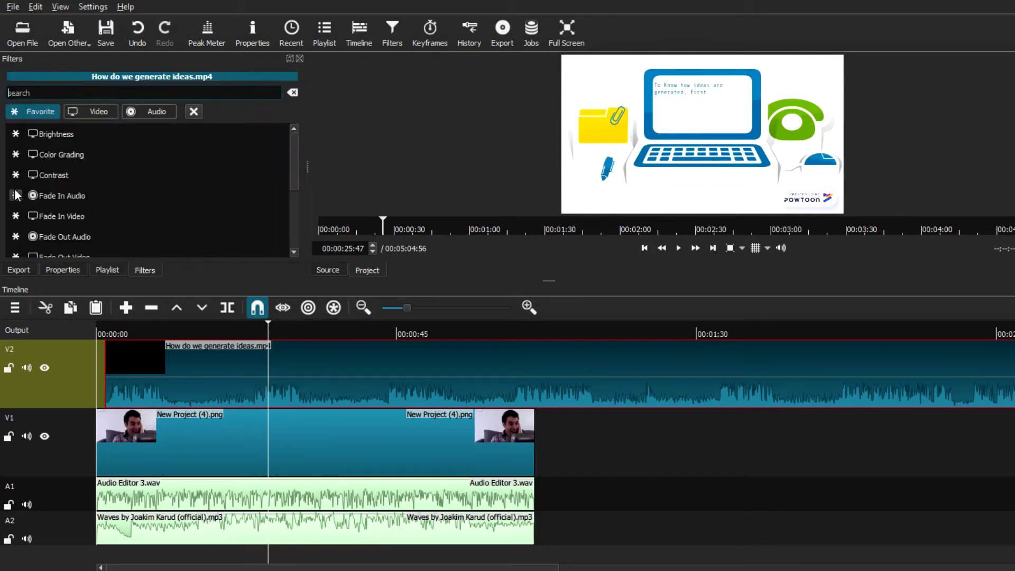
pyautogui.scroll(-3, 286, 176)
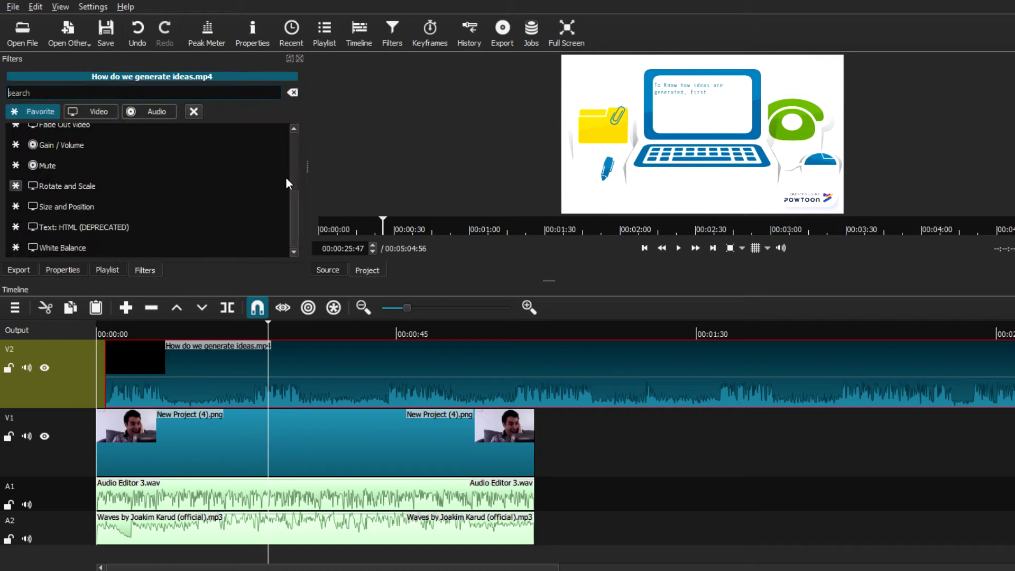
pyautogui.click(96, 112)
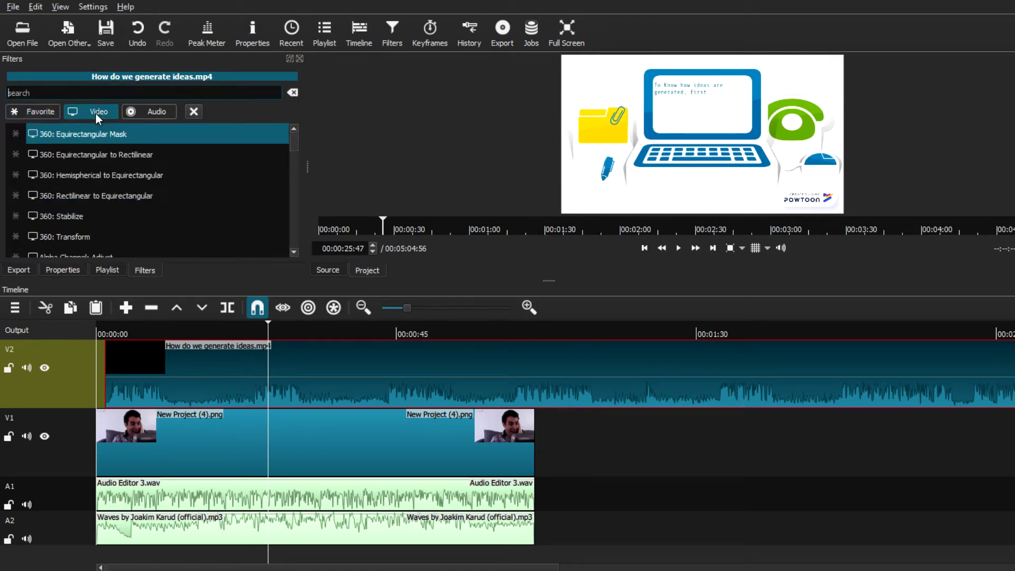
pyautogui.scroll(-1, 293, 153)
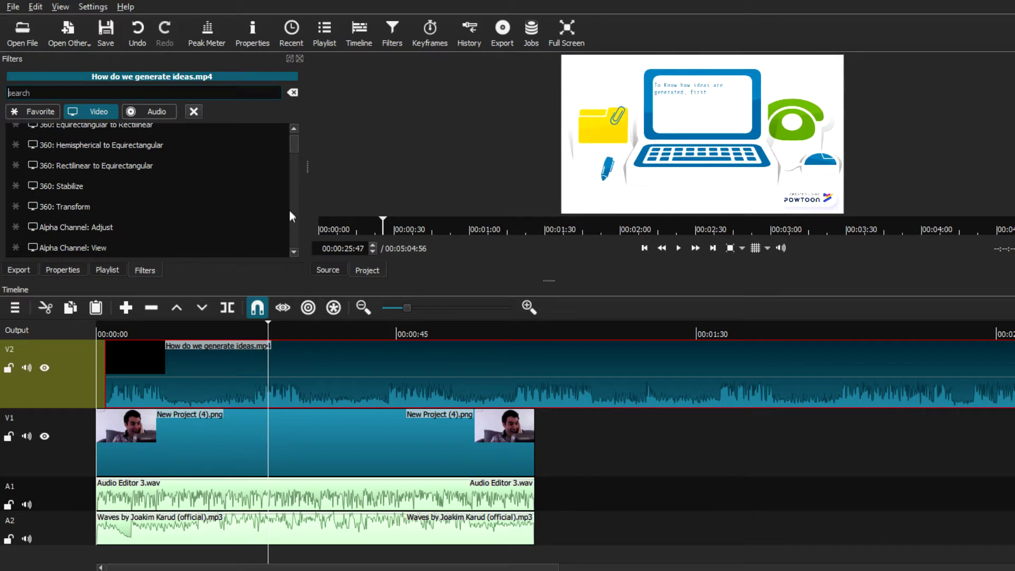
pyautogui.scroll(-15, 288, 214)
pyautogui.scroll(-1, 296, 221)
pyautogui.scroll(-1, 288, 222)
pyautogui.scroll(-1, 254, 229)
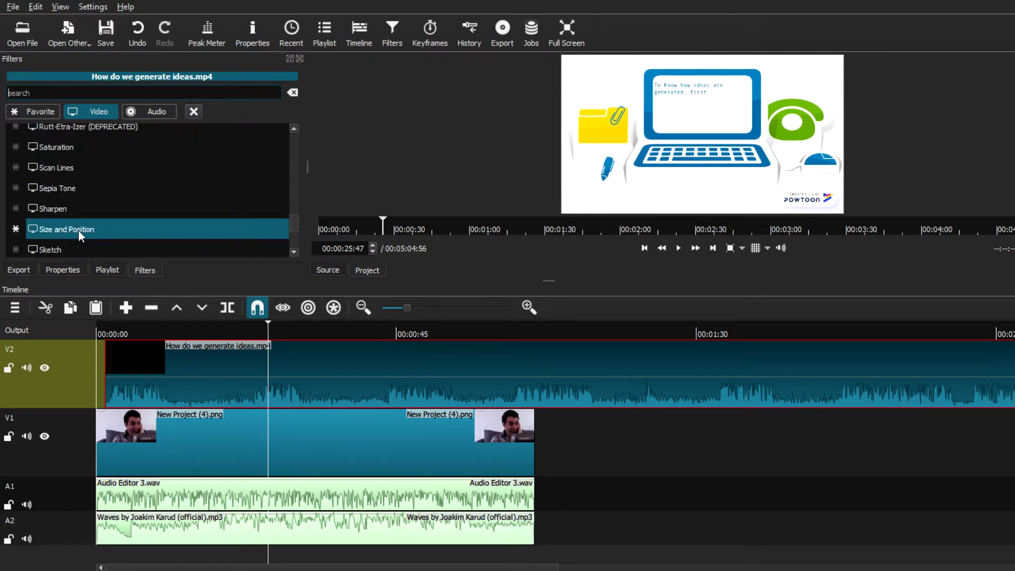
pyautogui.click(78, 231)
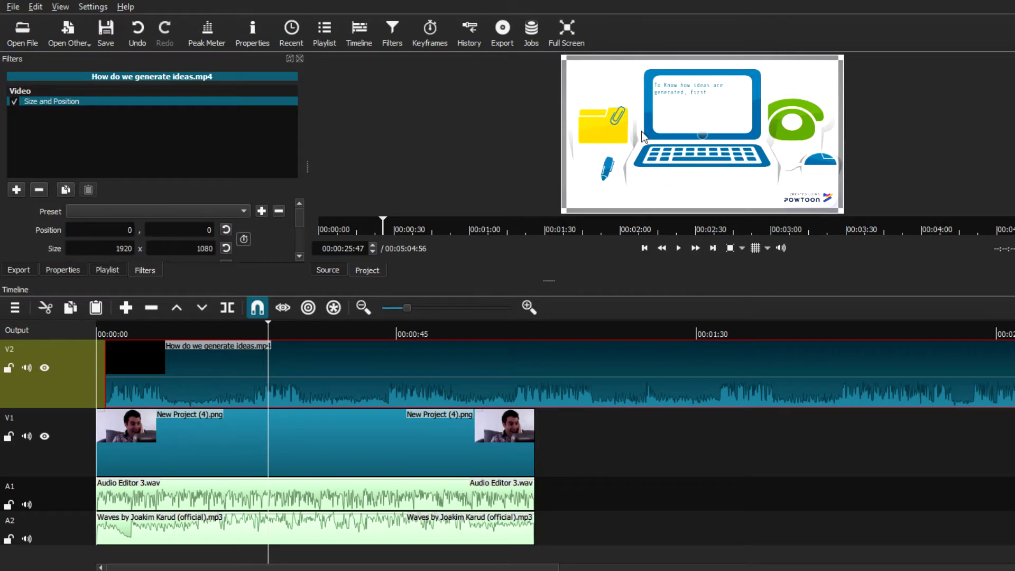
# Step: Shrink the overlay video to about 919 x 517 and place it in the lower-left corner of the picture
pyautogui.scroll(-2, 258, 231)
pyautogui.scroll(2, 258, 231)
pyautogui.scroll(-3, 244, 241)
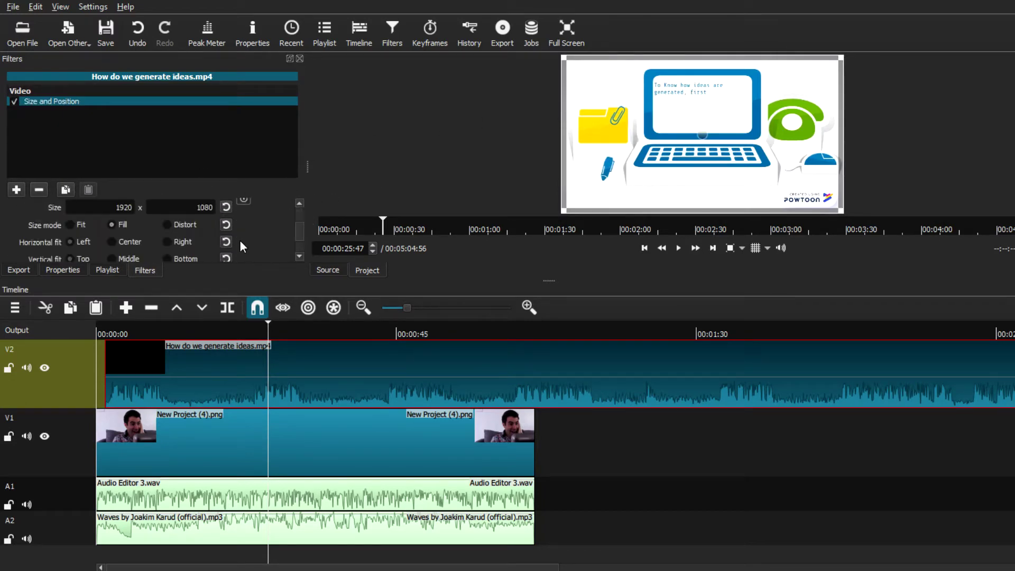
pyautogui.scroll(1, 118, 241)
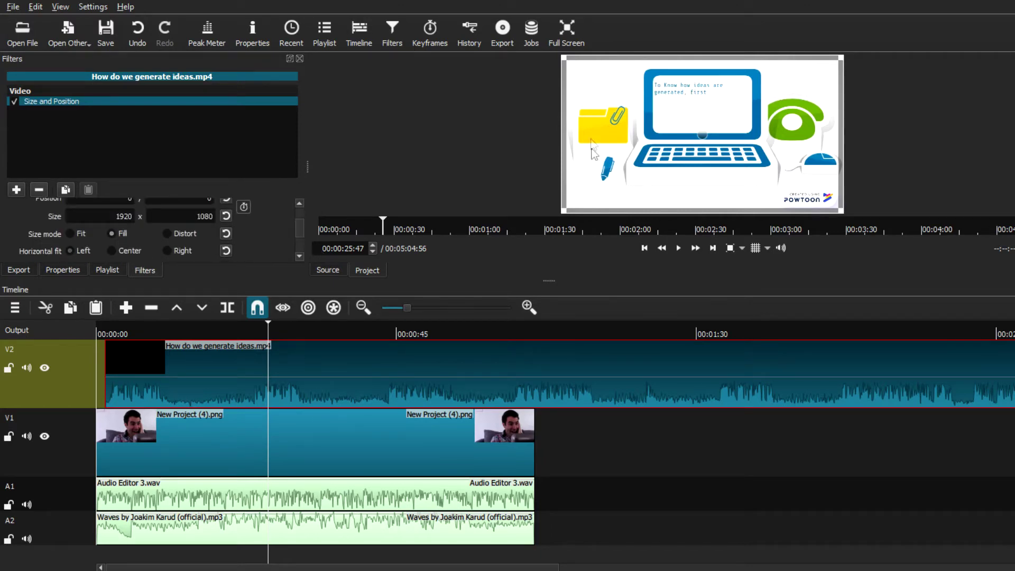
pyautogui.moveTo(585, 74); pyautogui.dragTo(674, 146)
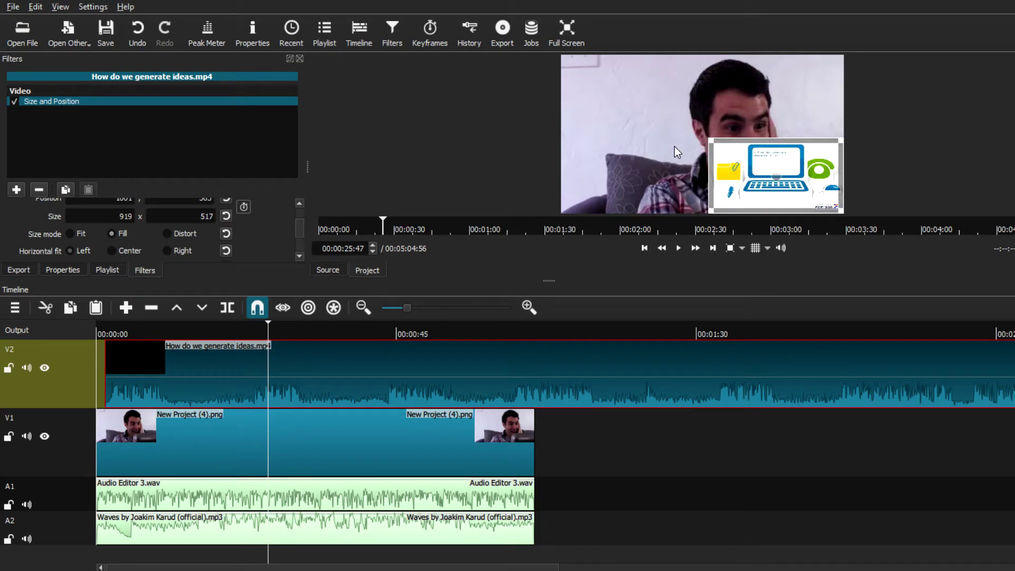
pyautogui.moveTo(773, 176); pyautogui.dragTo(624, 175)
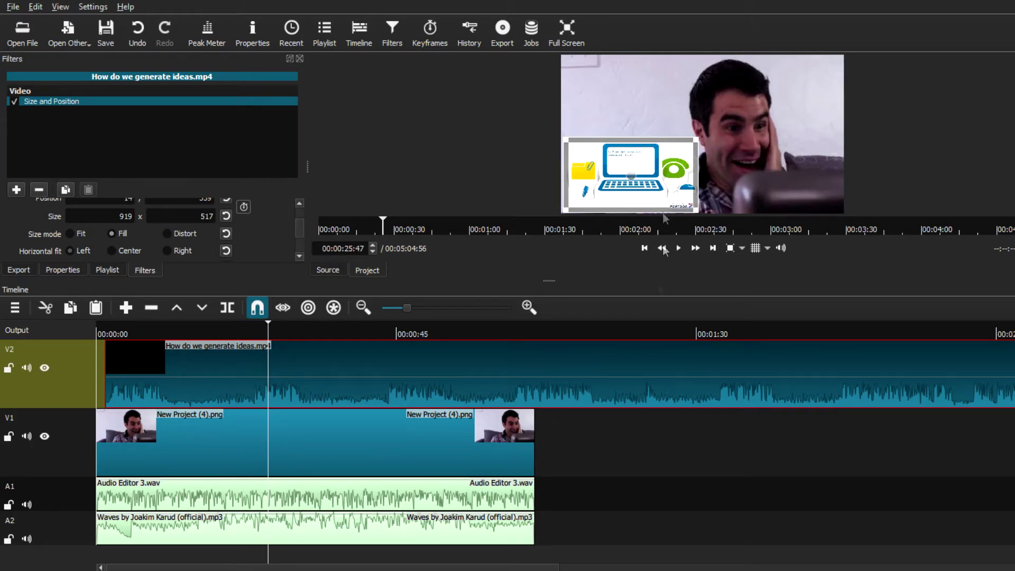
# Step: Split the V2 video clip at about 00:01:05:39, where the image clip ends, and delete the part after the split
pyautogui.click(15, 307)
pyautogui.click(29, 289)
pyautogui.click(103, 273)
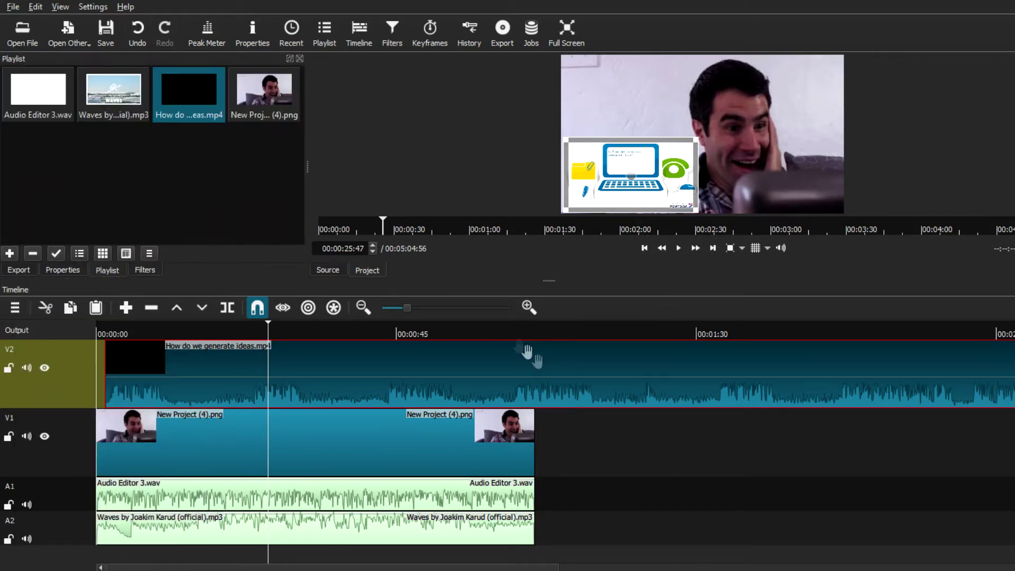
pyautogui.click(533, 386)
pyautogui.moveTo(532, 386); pyautogui.dragTo(500, 379)
pyautogui.moveTo(269, 328); pyautogui.dragTo(533, 353)
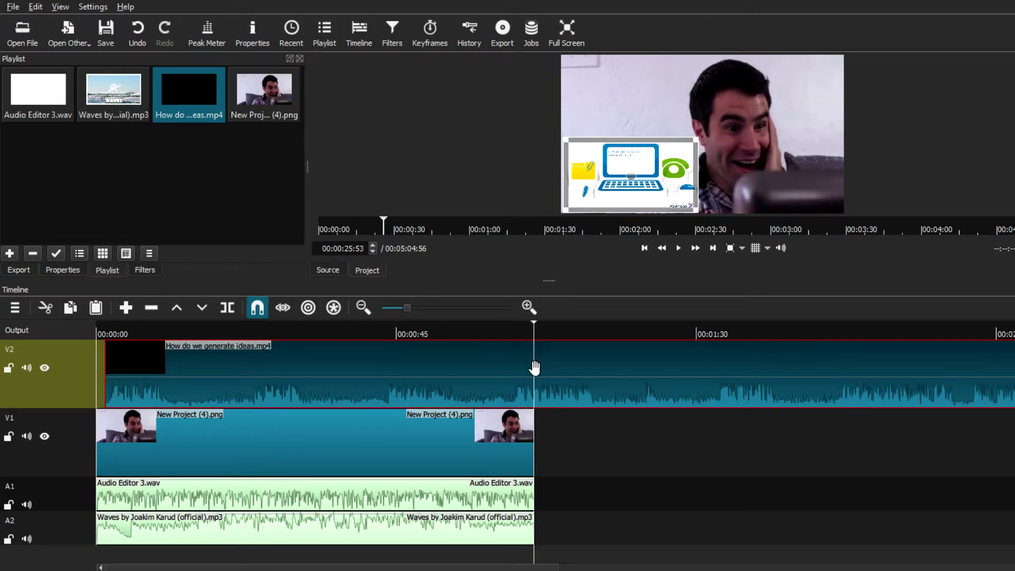
pyautogui.rightClick(535, 376)
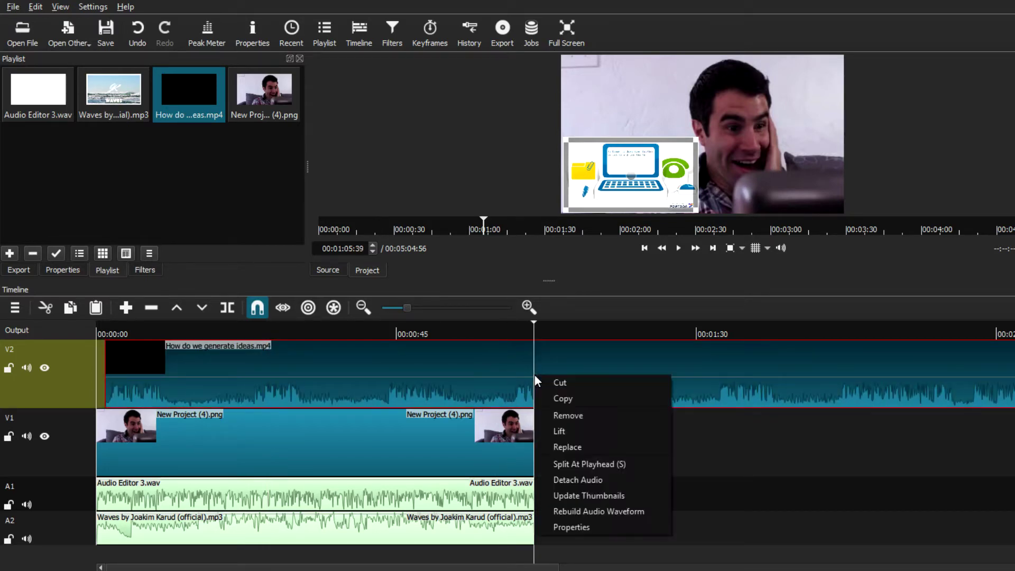
pyautogui.click(592, 463)
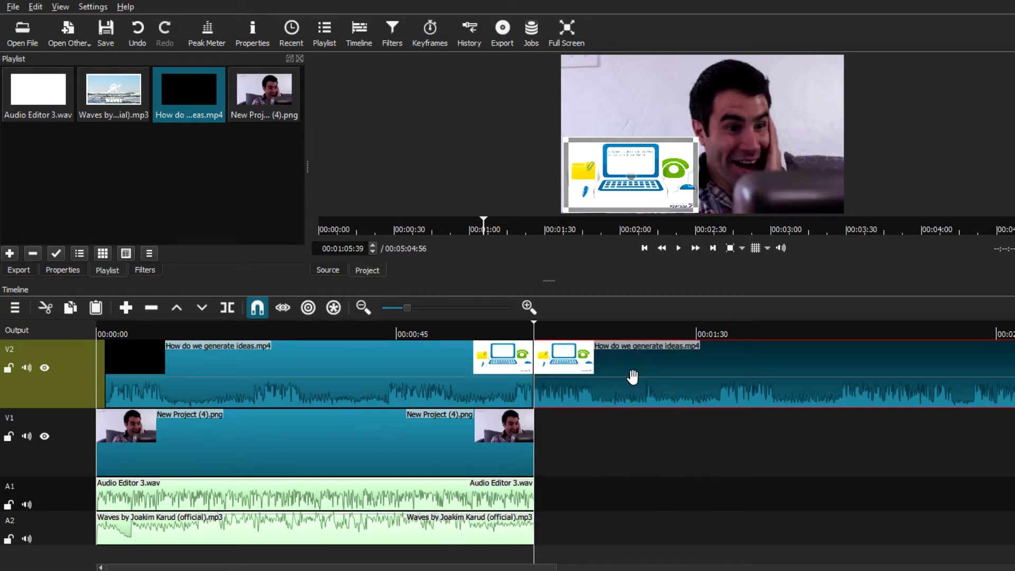
pyautogui.press('Delete')
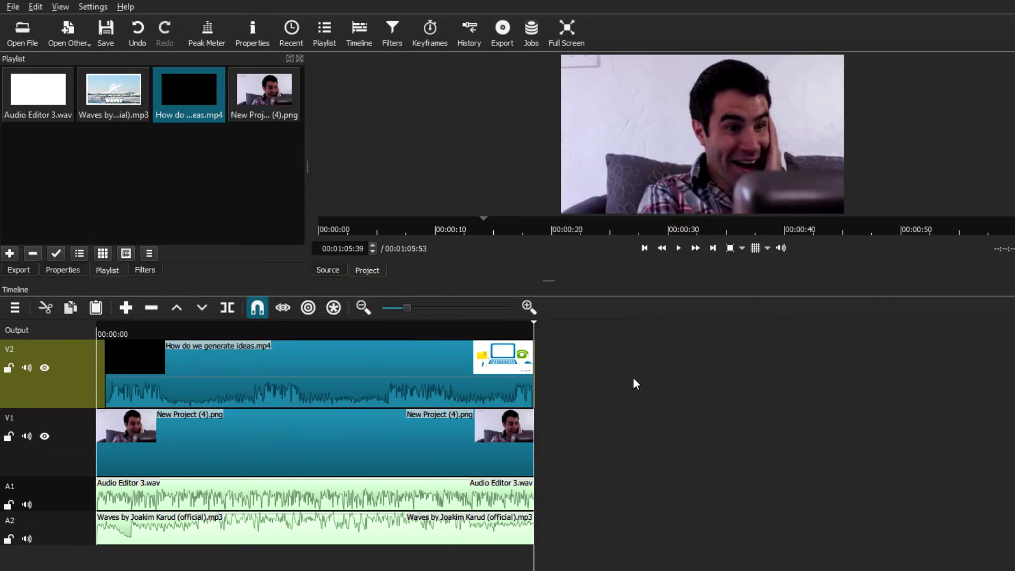
pyautogui.click(216, 377)
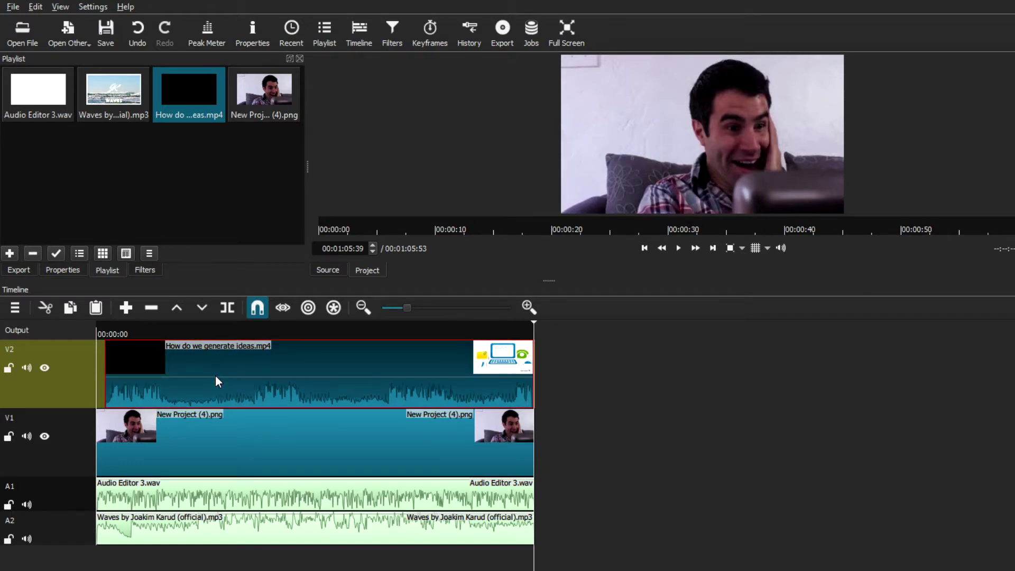
# Step: Add a Fade In Video filter to the How do we generate ideas.mp4 clip on V2, adjusting opacity instead of fading with black
pyautogui.click(413, 307)
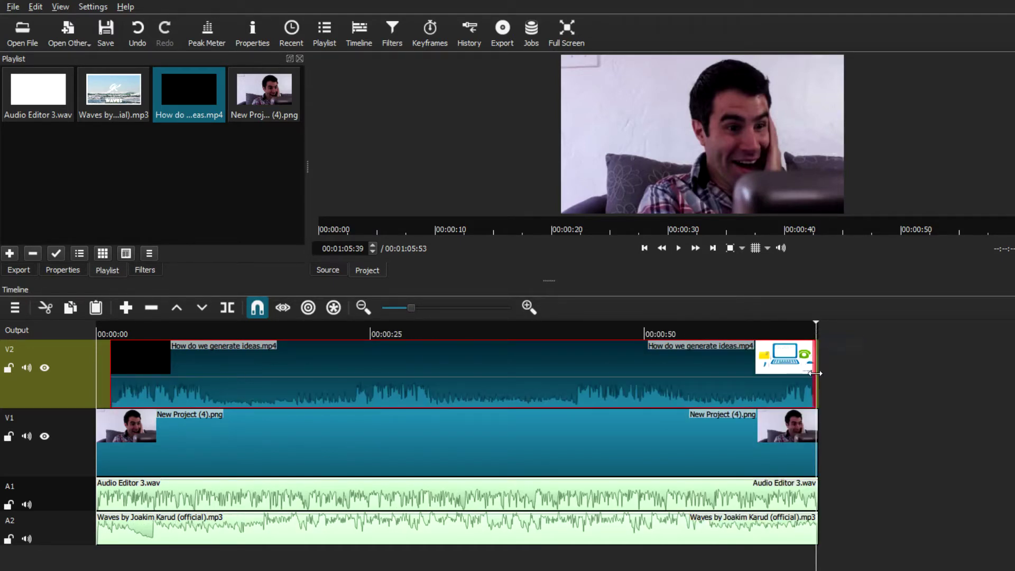
pyautogui.moveTo(816, 365); pyautogui.dragTo(818, 321)
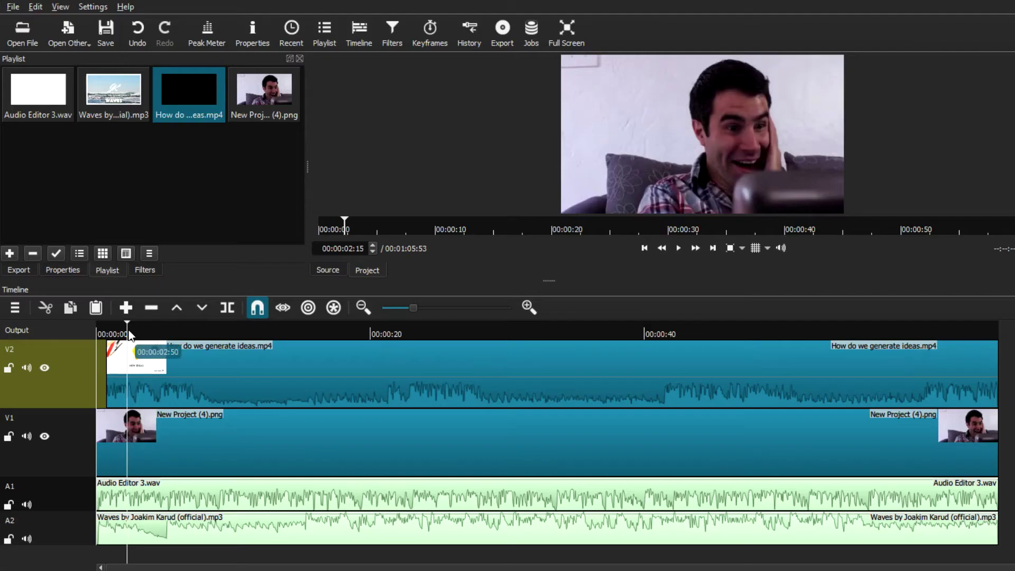
pyautogui.click(145, 270)
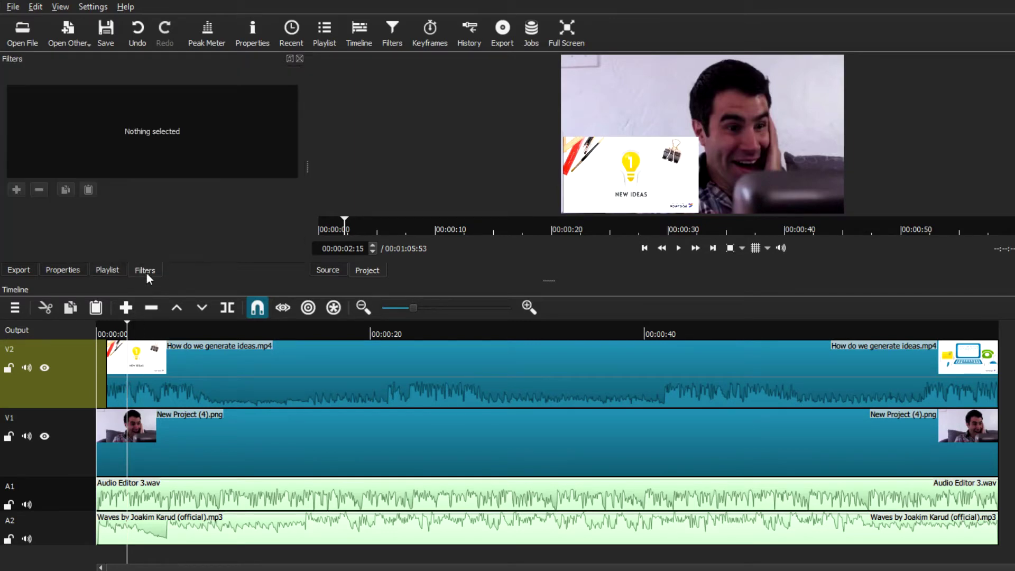
pyautogui.click(191, 376)
pyautogui.click(21, 191)
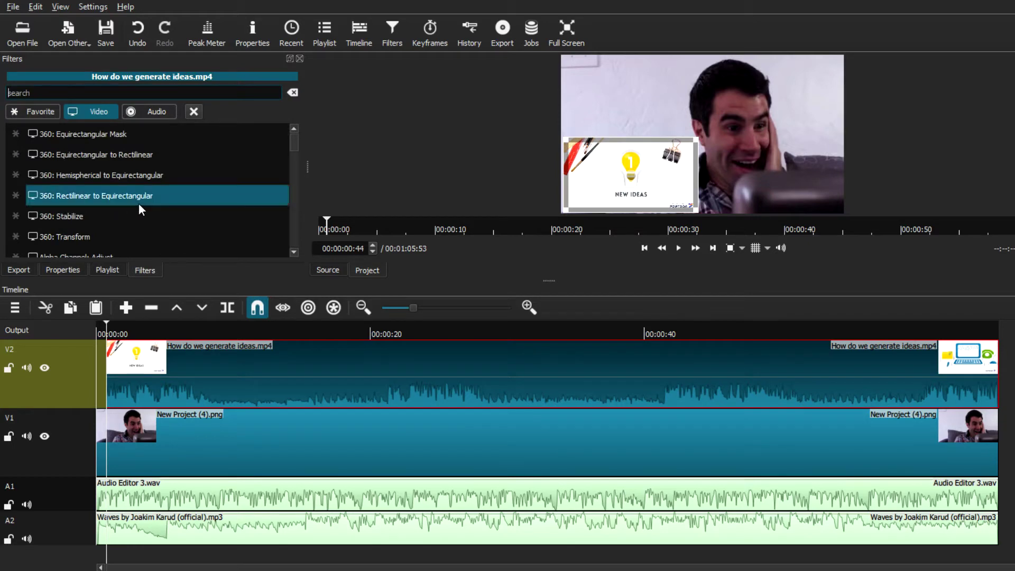
pyautogui.scroll(-7, 141, 210)
pyautogui.scroll(-3, 139, 208)
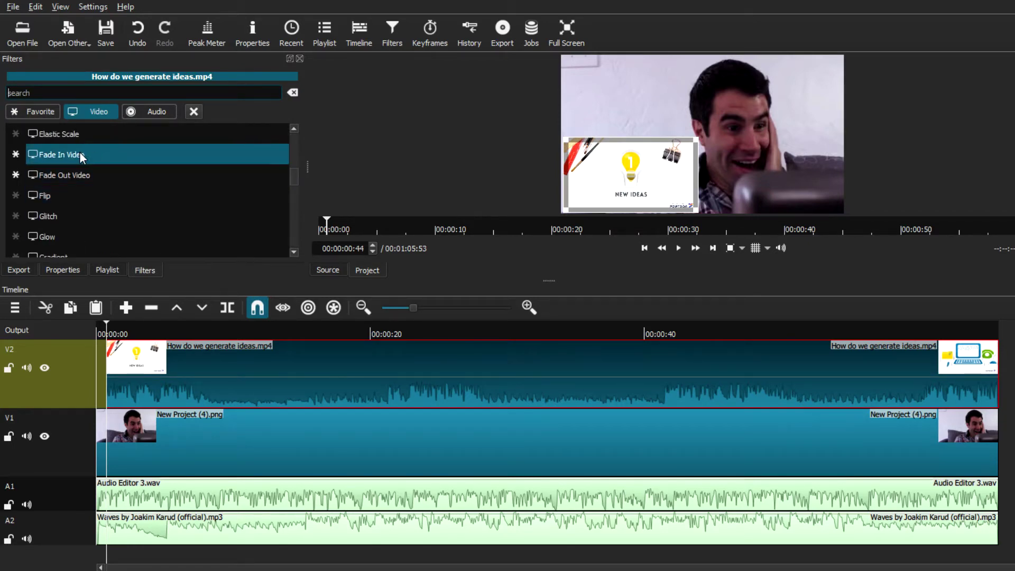
pyautogui.click(80, 153)
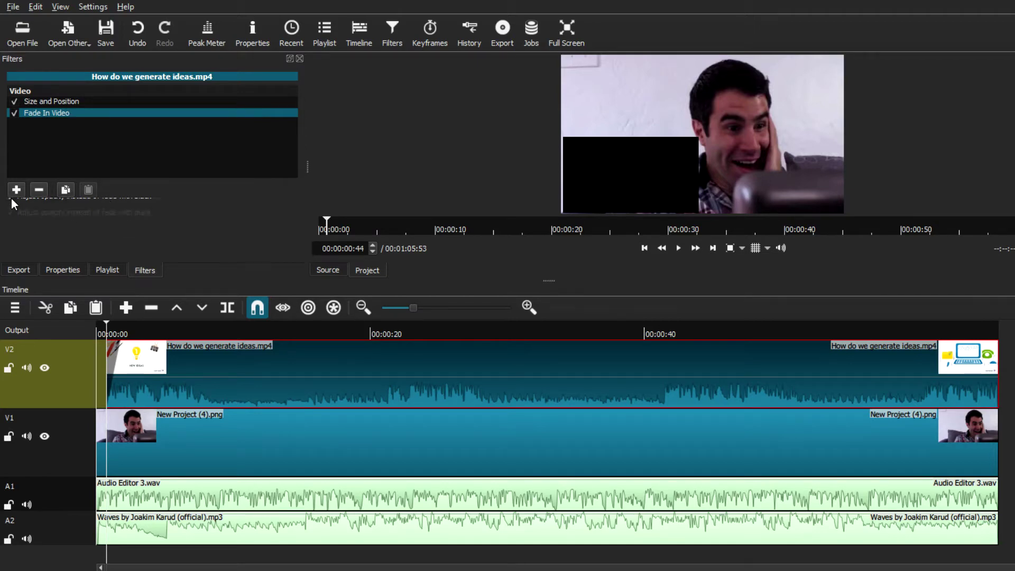
pyautogui.click(9, 228)
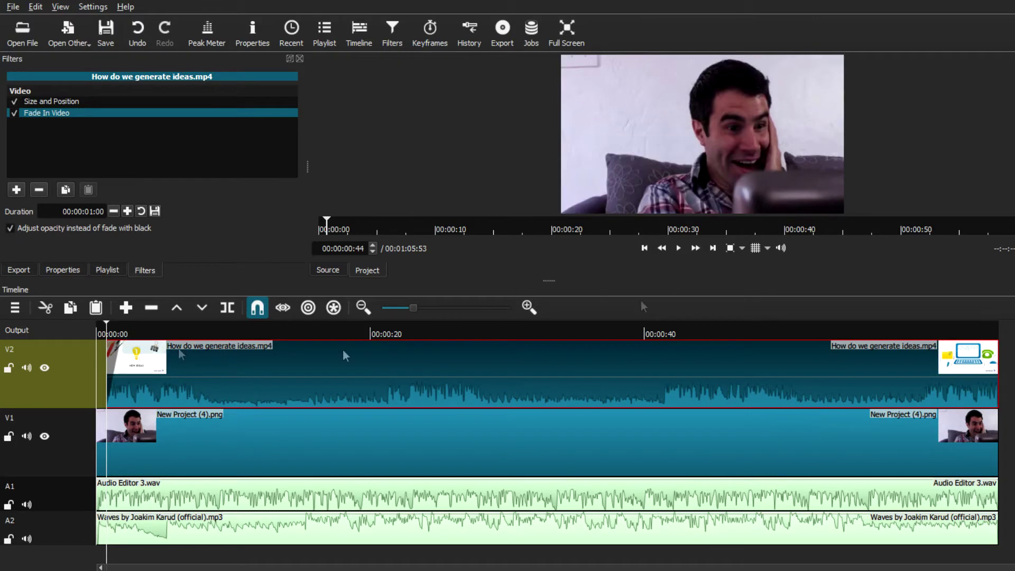
# Step: Preview the overlay clip's fade-in and shorten its duration to 00:00:00:10
pyautogui.click(681, 247)
pyautogui.click(680, 248)
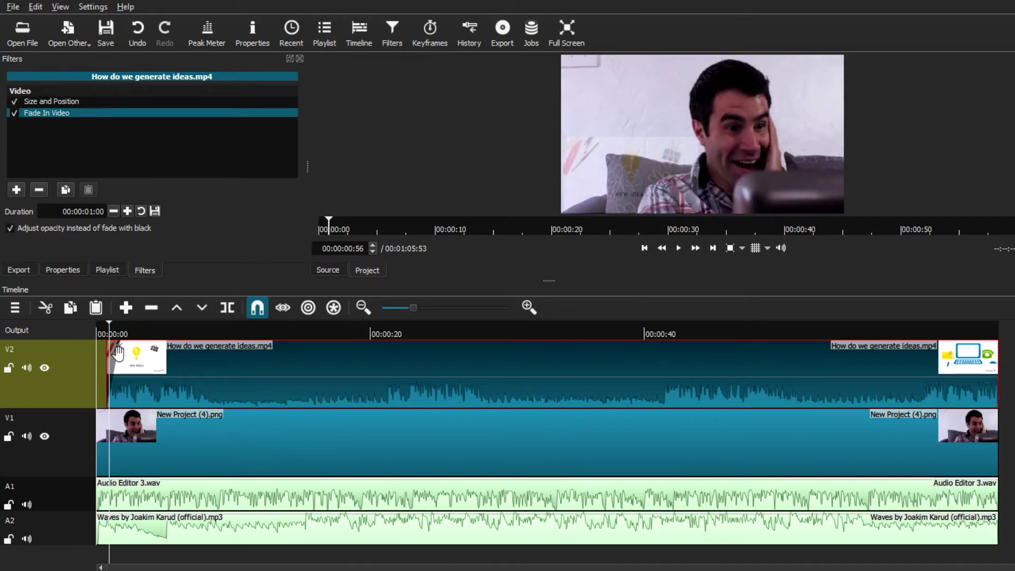
pyautogui.click(114, 212)
pyautogui.click(114, 211)
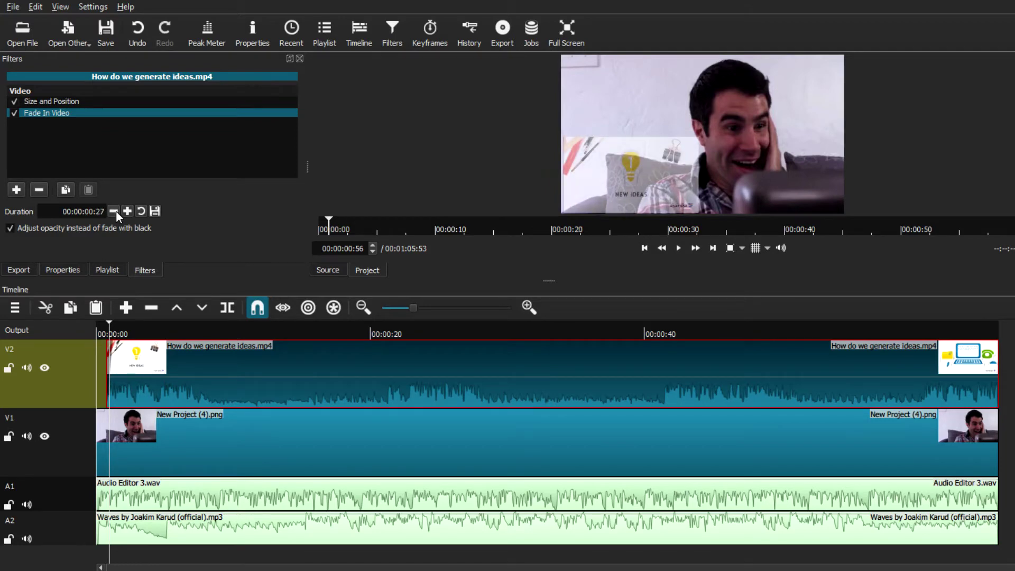
pyautogui.click(106, 324)
pyautogui.click(679, 248)
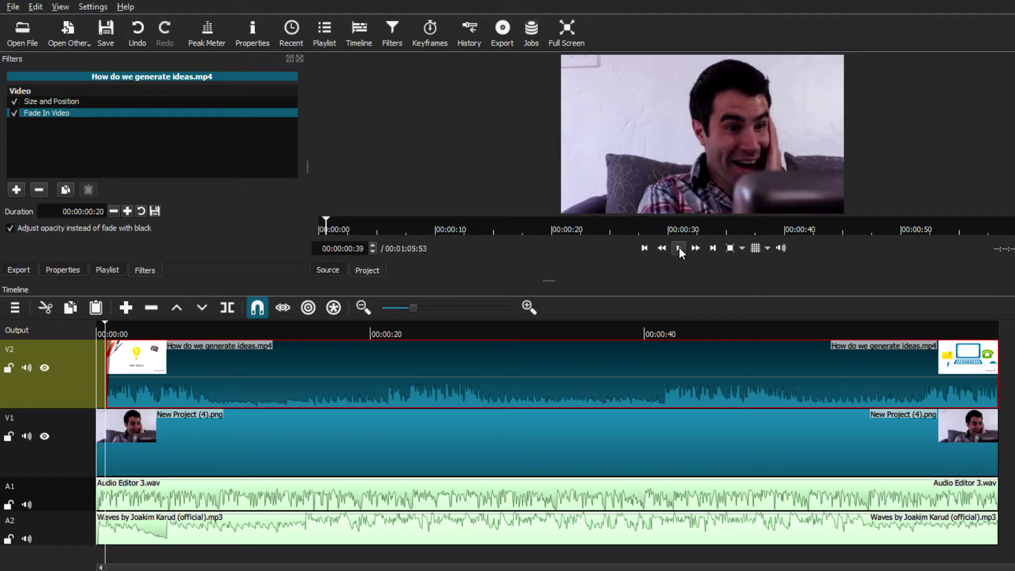
pyautogui.click(114, 211)
pyautogui.moveTo(116, 212); pyautogui.dragTo(116, 211)
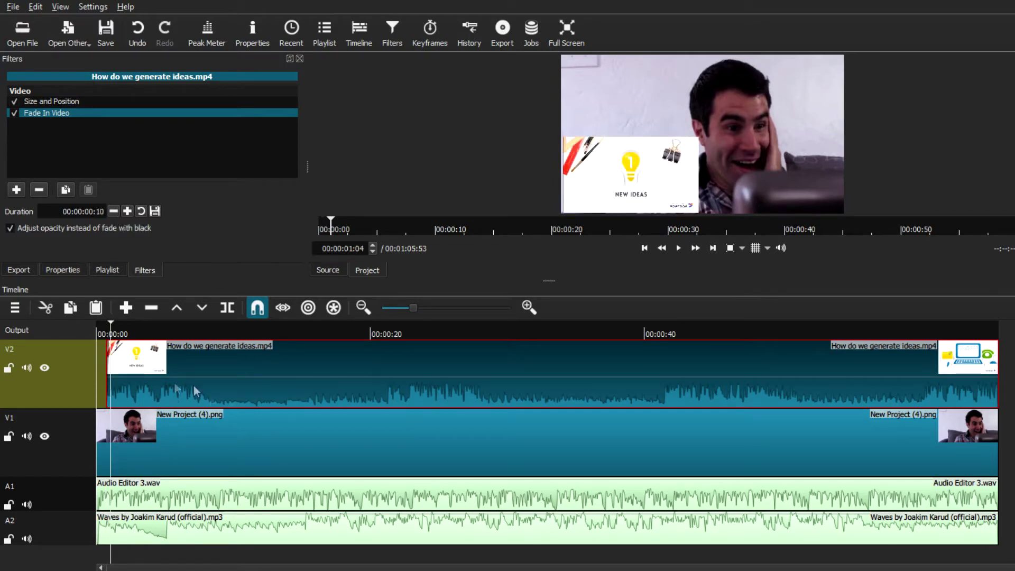
# Step: Add a Gain / Volume audio filter to the Audio Editor 3.wav clip on A1 and slightly lower its level
pyautogui.click(397, 501)
pyautogui.click(16, 189)
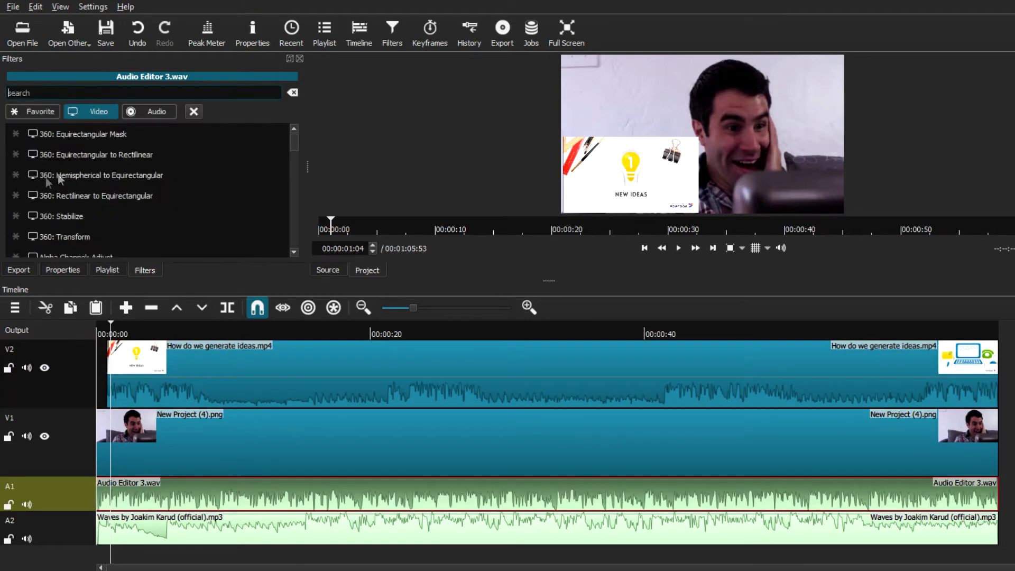
pyautogui.click(168, 112)
pyautogui.scroll(-3, 106, 193)
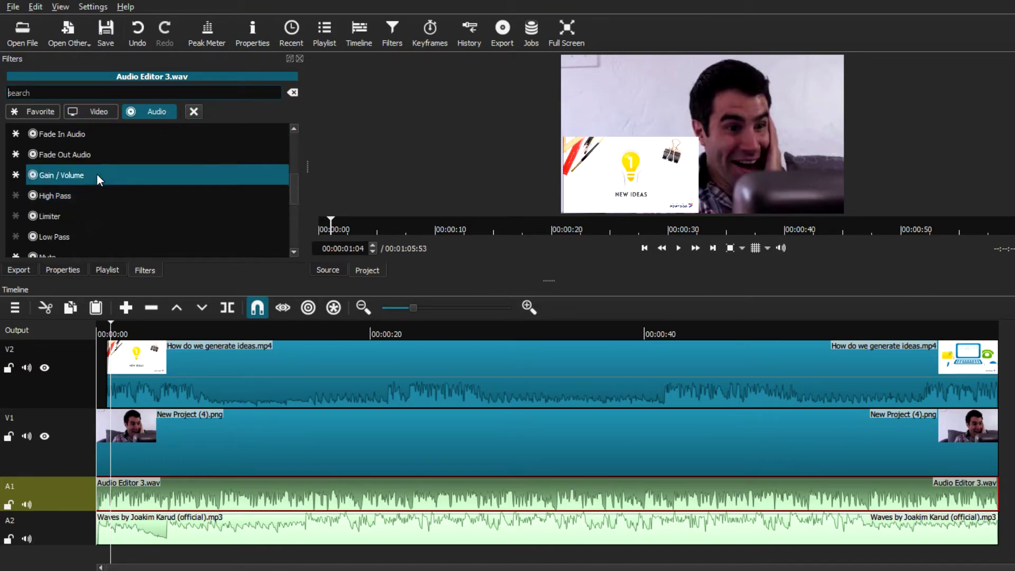
pyautogui.click(97, 175)
pyautogui.moveTo(148, 226); pyautogui.dragTo(141, 222)
# Step: Add a Gain / Volume audio filter to the Waves by Joakim Karud (official).mp3 clip on A2 and lower its level to about -36.4 dB
pyautogui.click(223, 526)
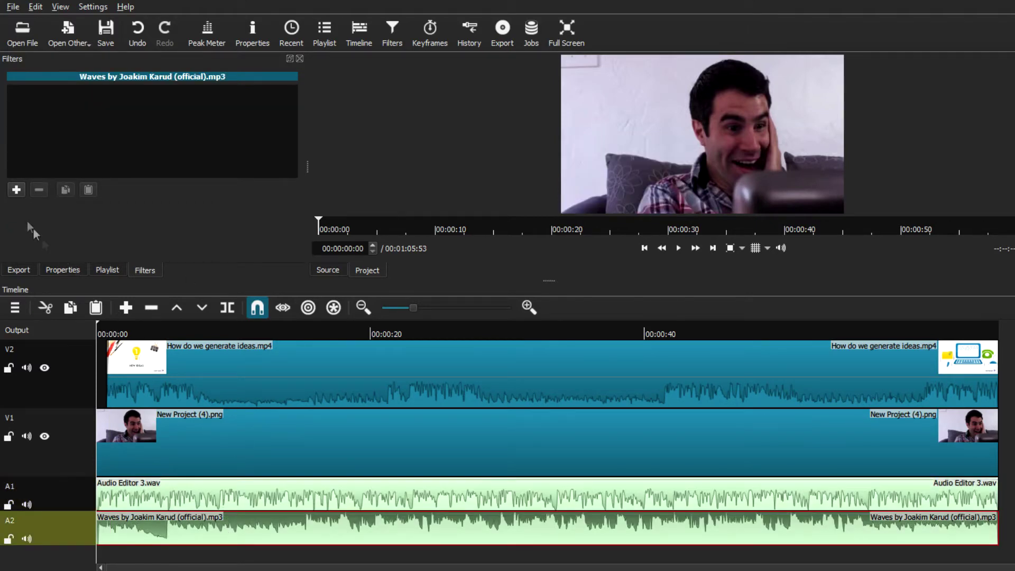
pyautogui.click(16, 189)
pyautogui.scroll(-5, 137, 217)
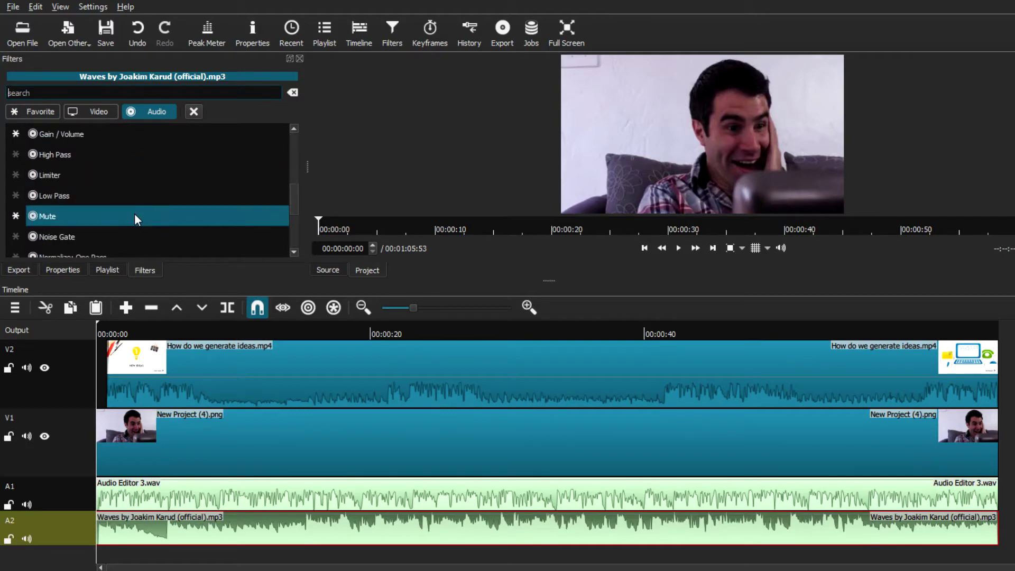
pyautogui.scroll(4, 135, 213)
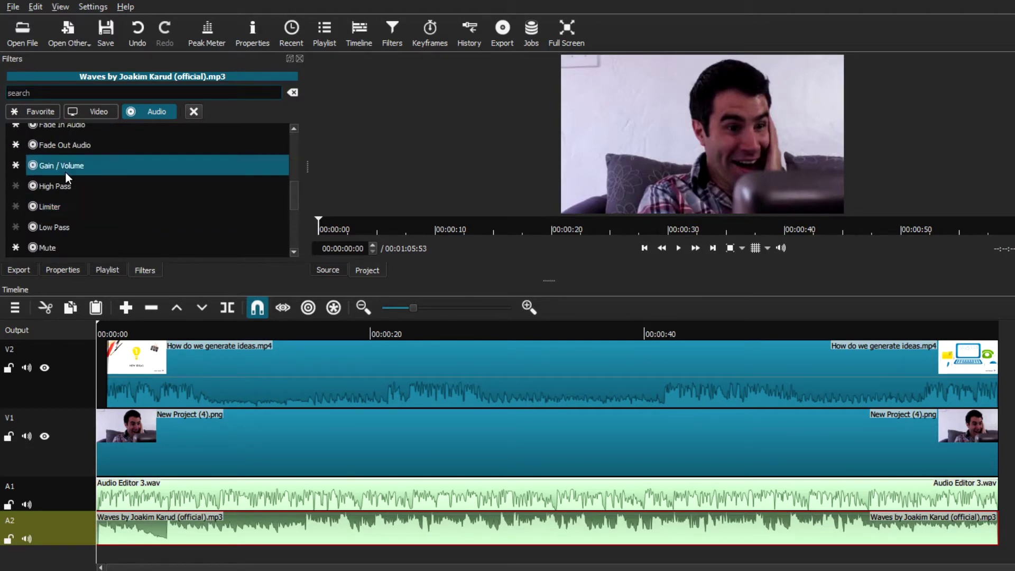
pyautogui.click(65, 172)
pyautogui.moveTo(138, 227); pyautogui.dragTo(89, 232)
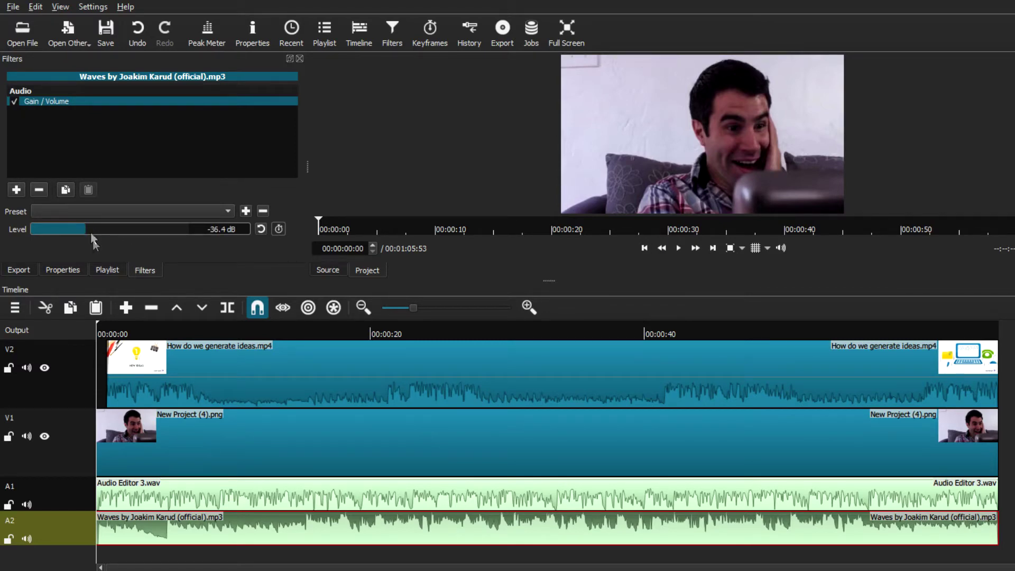
pyautogui.click(73, 270)
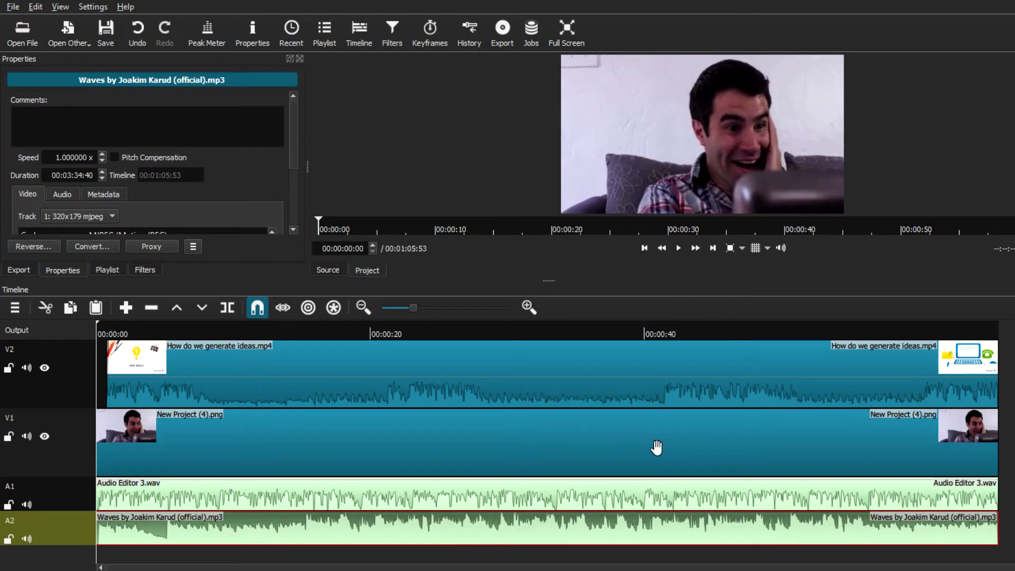
pyautogui.click(108, 270)
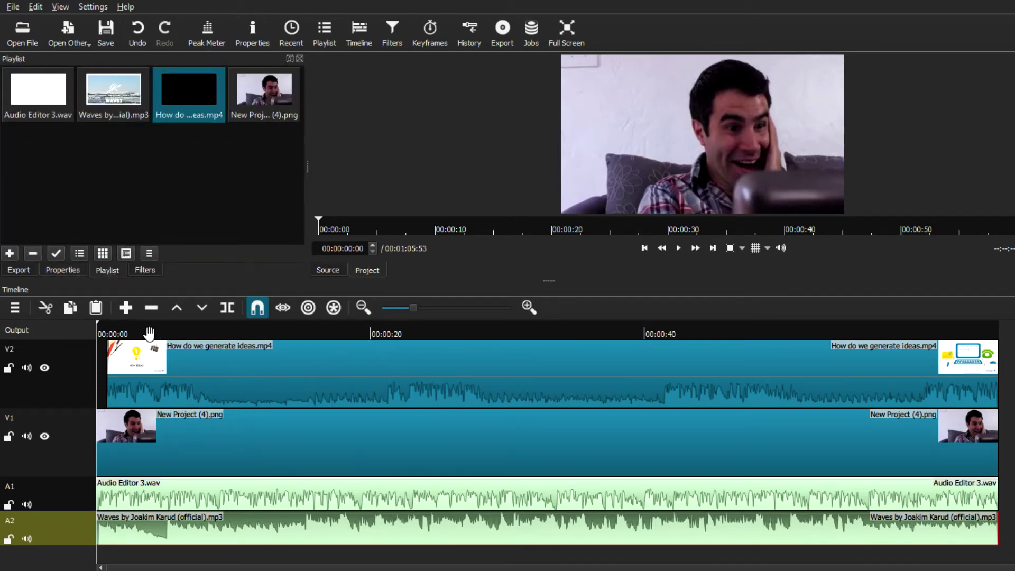
pyautogui.click(242, 338)
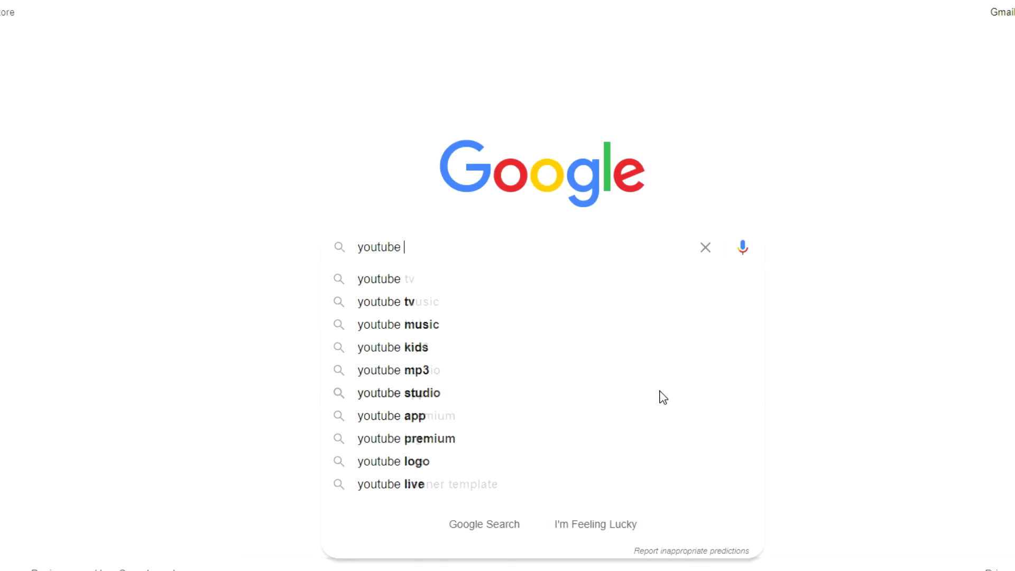
# Step: Switch to Google in the browser, search for youtube video download, and look through the results
pyautogui.write('video download')
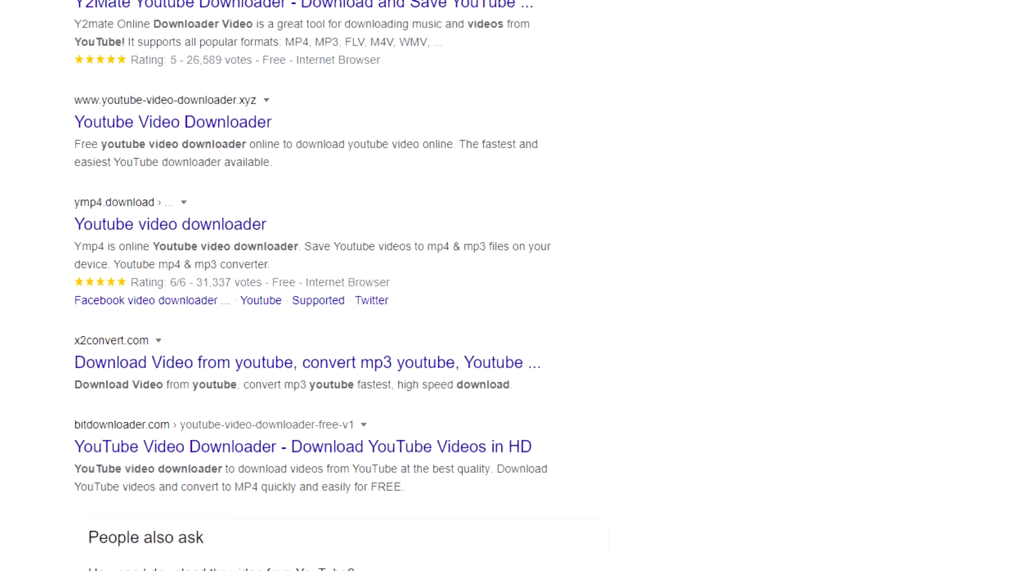
pyautogui.scroll(-10, 338, 286)
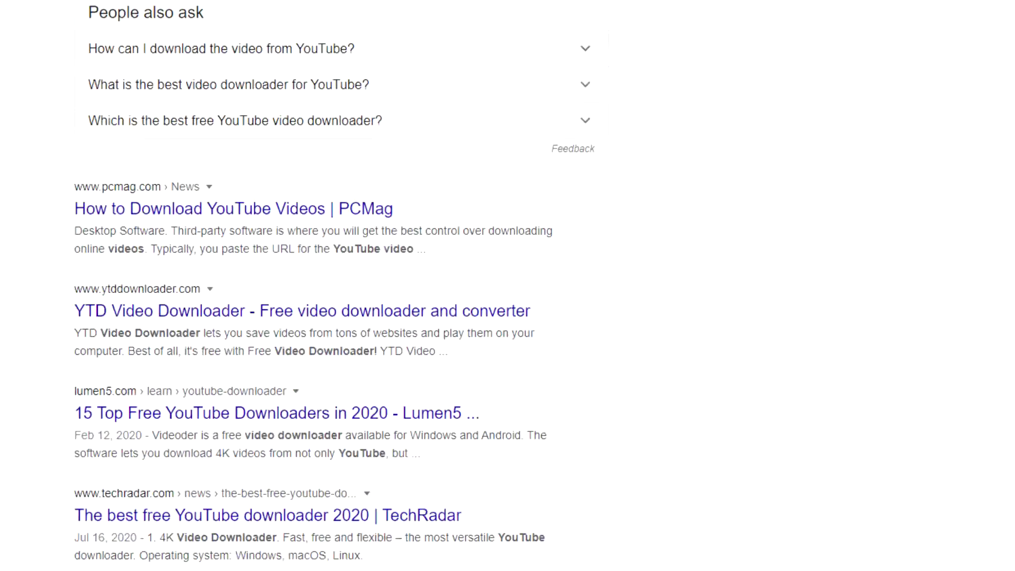
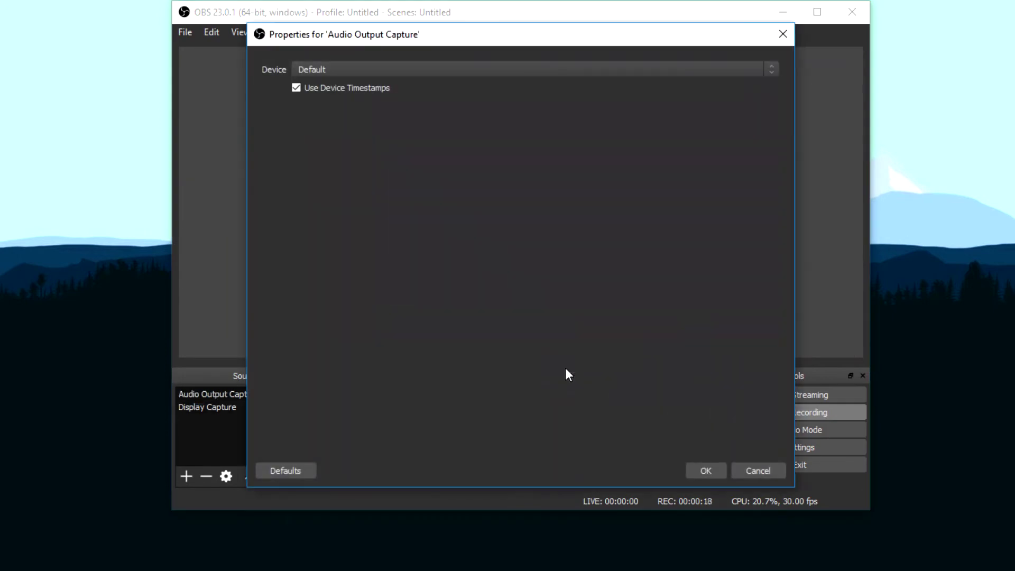
# Step: In OBS, check the device choices for the Audio Output Capture source and accept the Default device
pyautogui.click(659, 67)
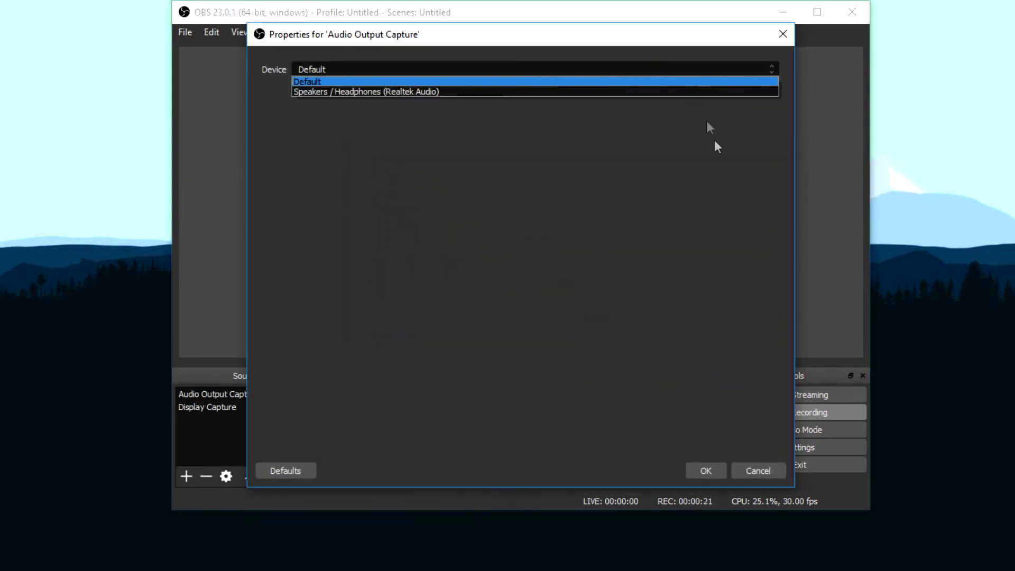
pyautogui.click(760, 390)
pyautogui.click(711, 475)
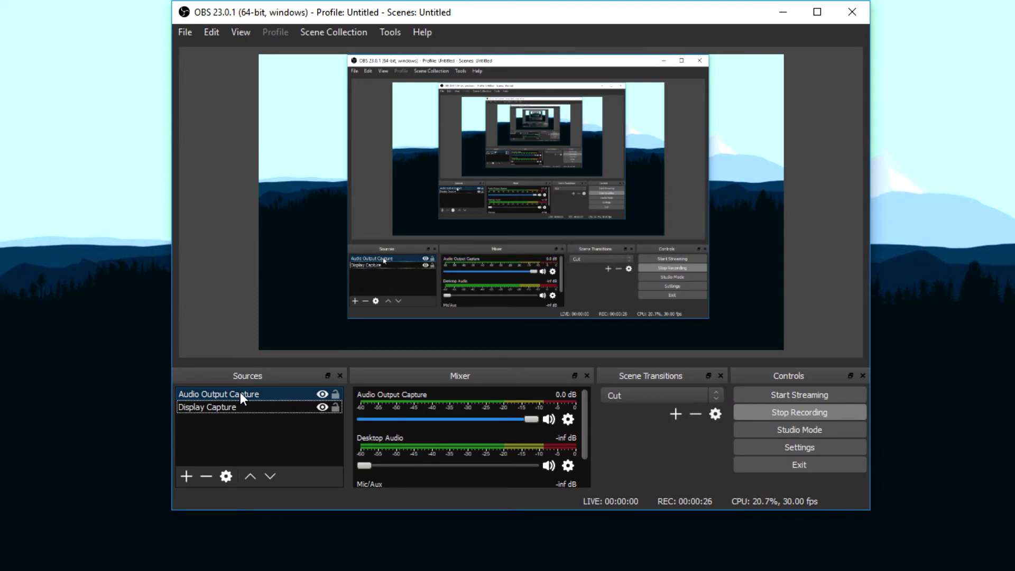
pyautogui.click(244, 426)
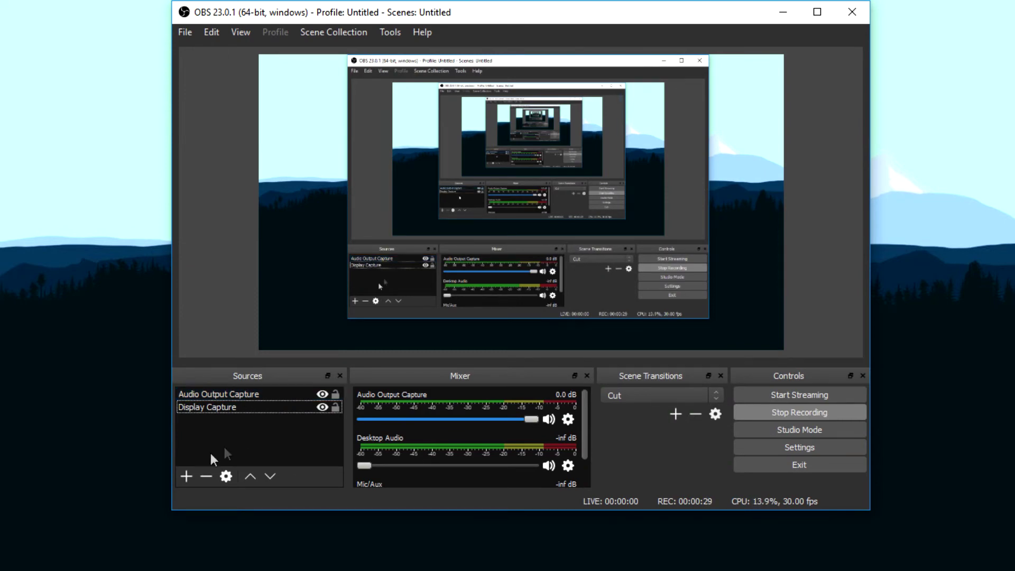
# Step: Create a new source named Video Capture Device with the Make source visible option turned off
pyautogui.click(186, 476)
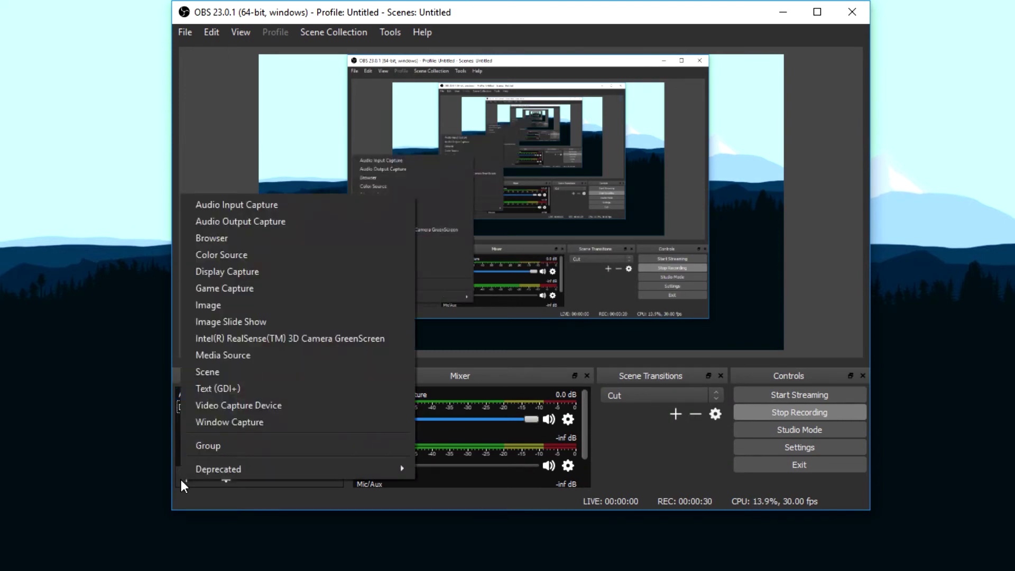
pyautogui.click(245, 405)
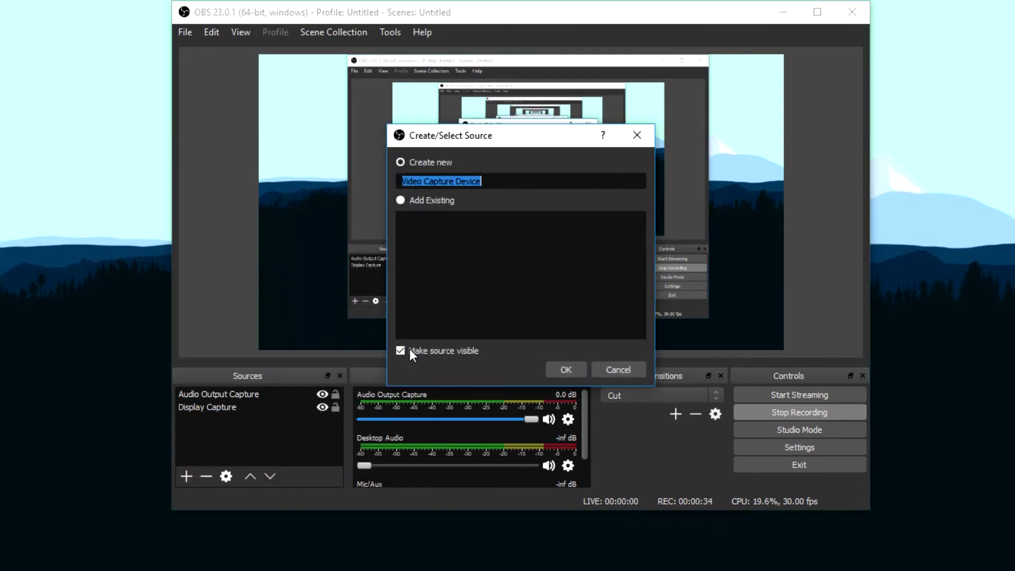
pyautogui.click(414, 351)
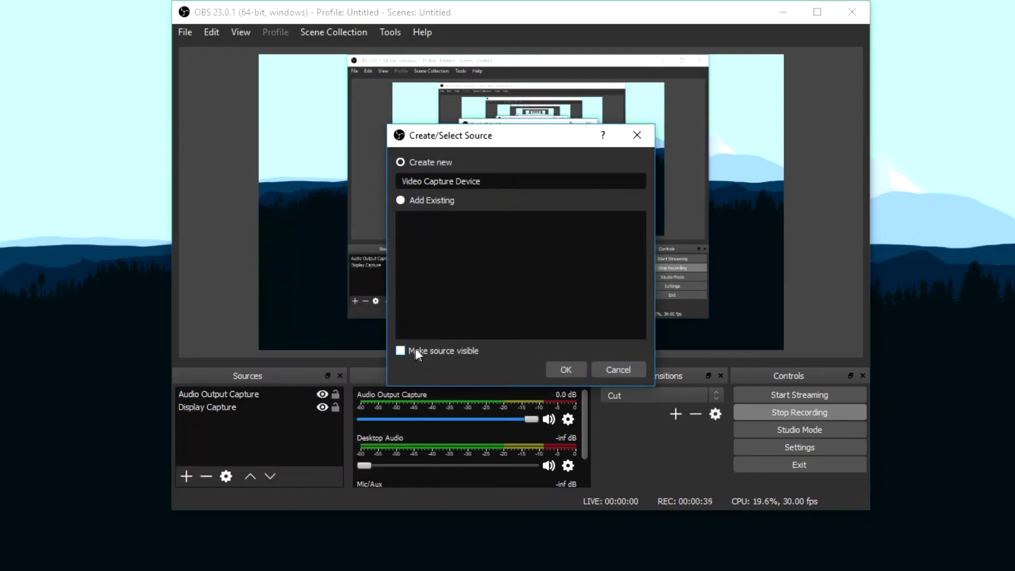
pyautogui.click(566, 369)
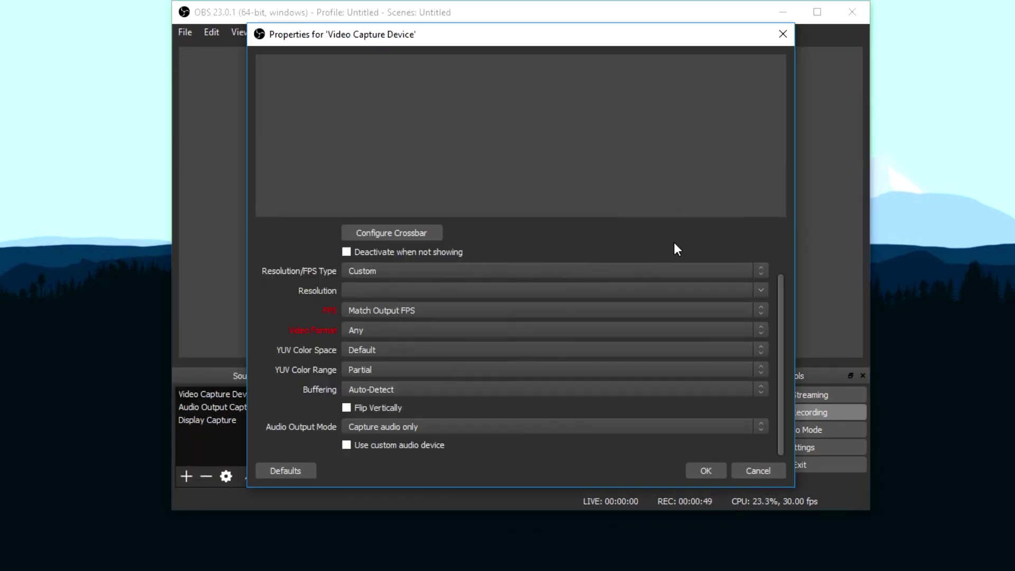
# Step: Deactivate the Integrated Webcam in the new video capture source's properties and look over its remaining settings
pyautogui.scroll(2, 677, 249)
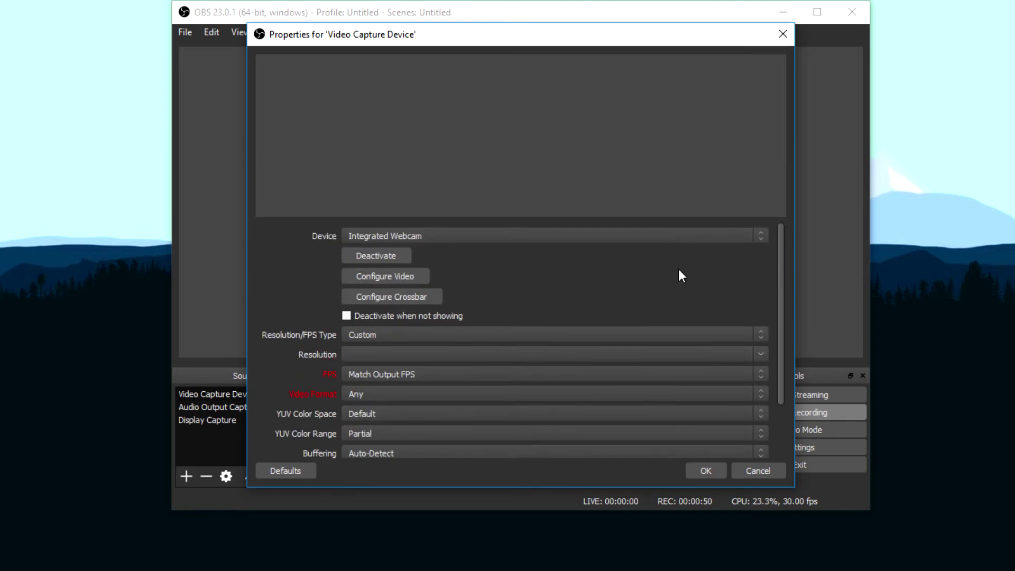
pyautogui.click(391, 254)
pyautogui.scroll(-2, 590, 258)
pyautogui.scroll(-1, 598, 264)
pyautogui.scroll(1, 588, 272)
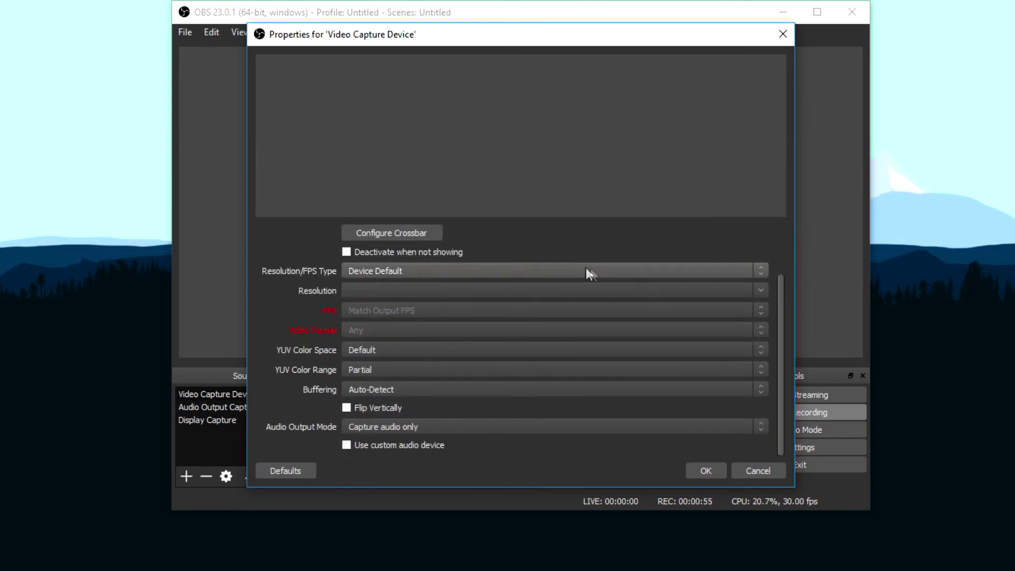
pyautogui.scroll(2, 524, 252)
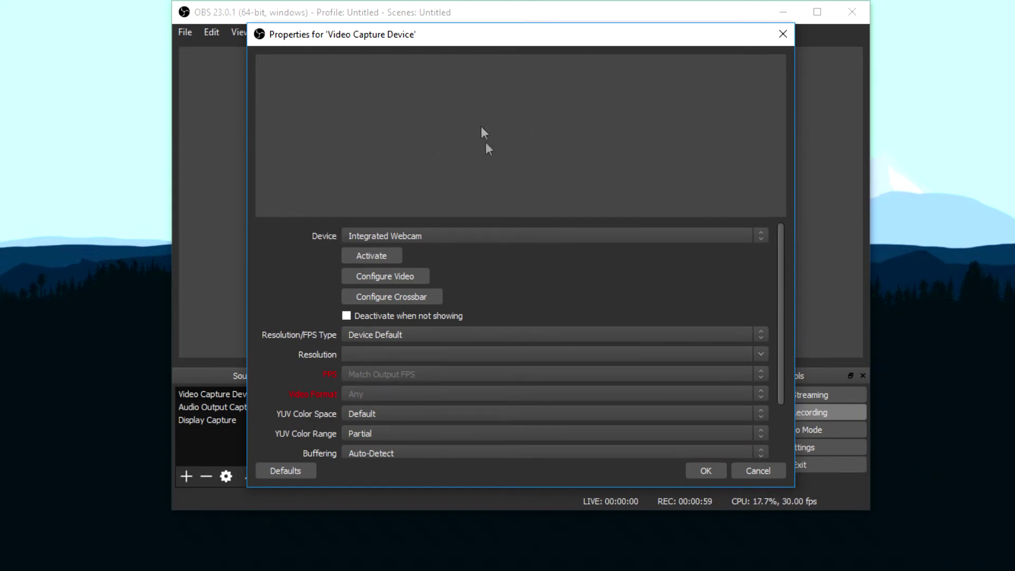
# Step: Set the video capture source's Resolution/FPS Type to Custom and its Audio Output Mode to Output desktop audio (WaveOut)
pyautogui.scroll(-1, 550, 264)
pyautogui.scroll(-1, 554, 290)
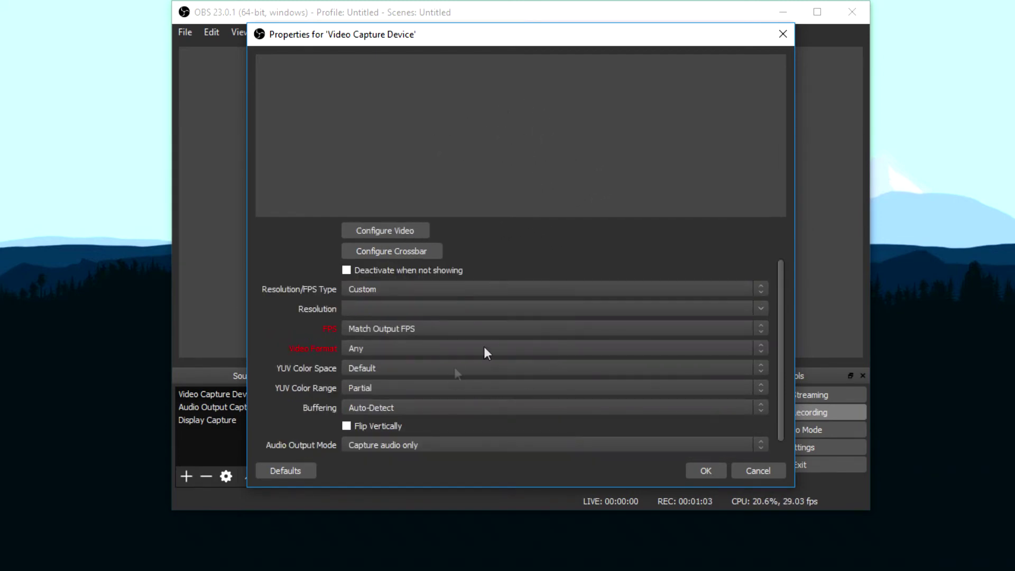
pyautogui.scroll(-1, 430, 448)
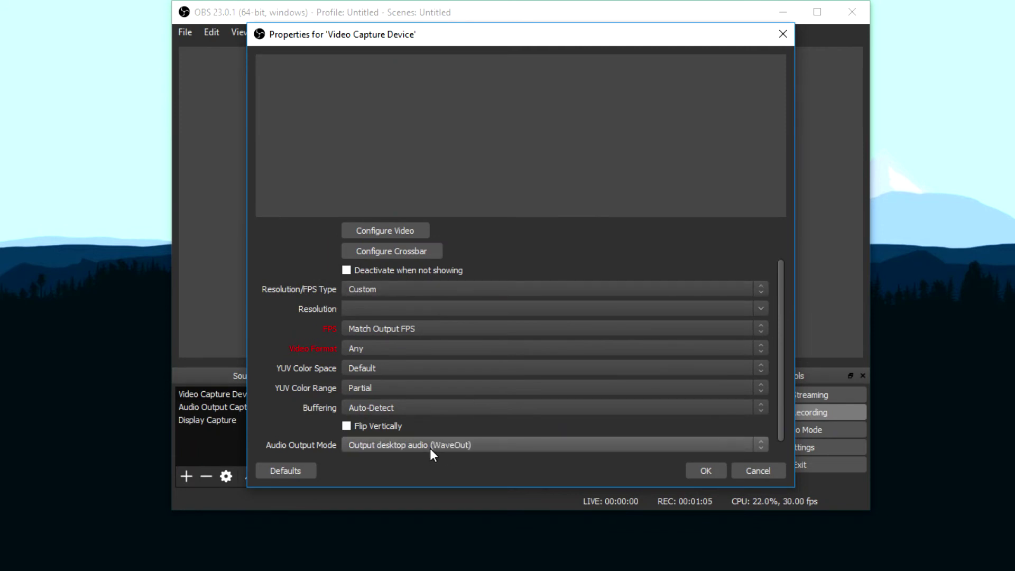
# Step: Select Microphone (Blue Snowball) as the Mic/Auxiliary Audio Device in the audio settings and adjust the Audio Output Capture volume in the mixer
pyautogui.click(458, 446)
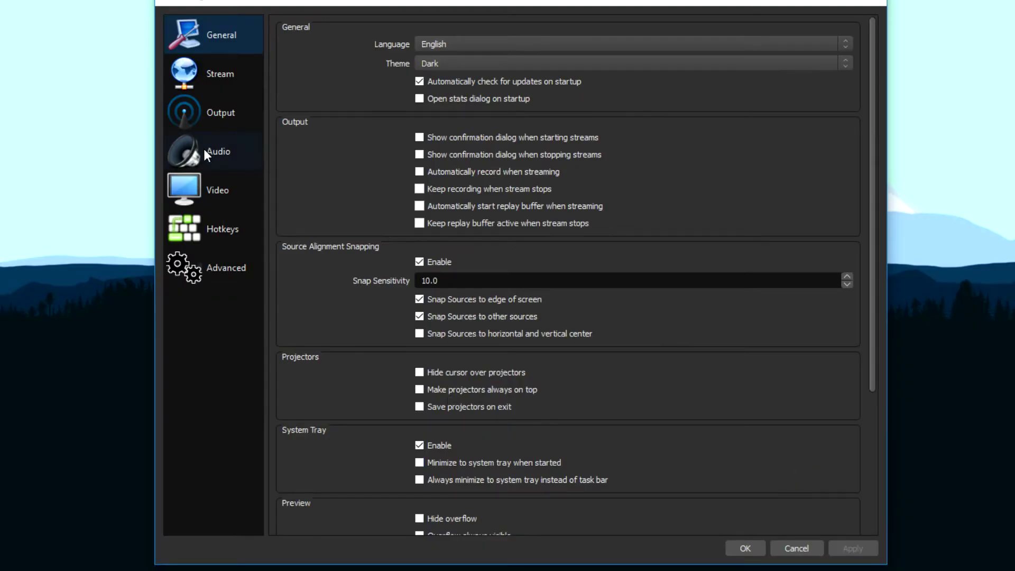
pyautogui.click(205, 152)
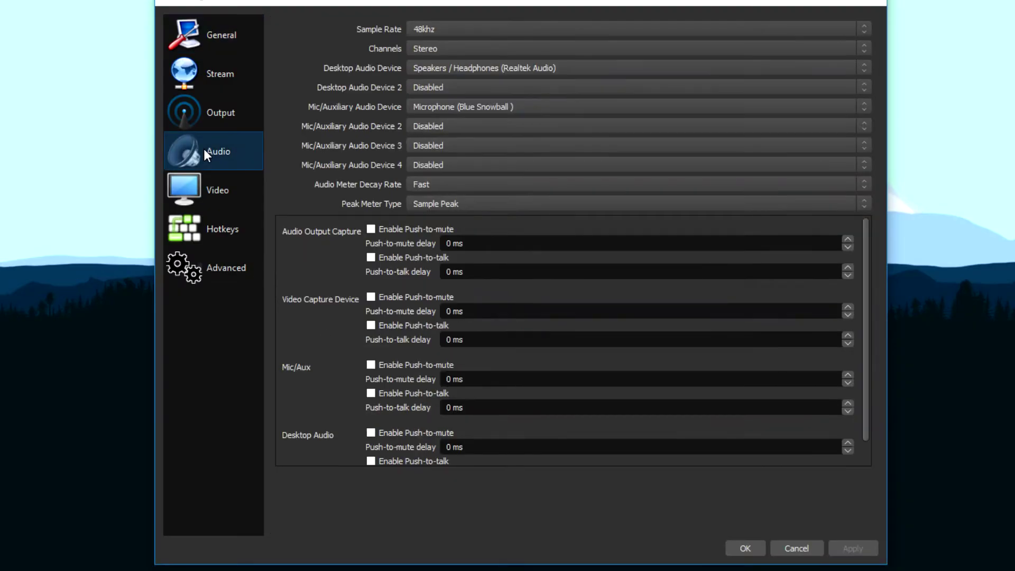
pyautogui.click(435, 107)
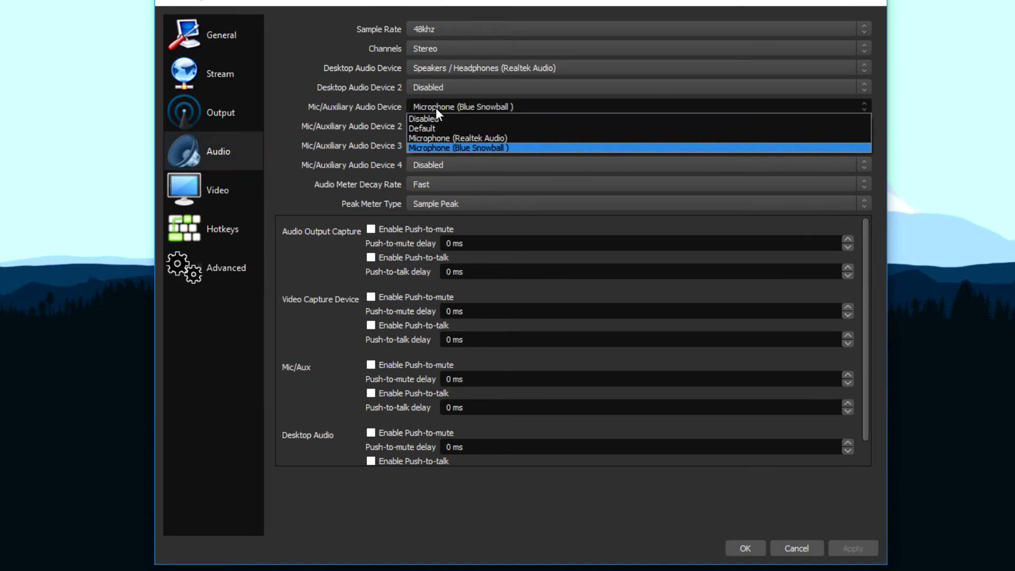
pyautogui.click(455, 147)
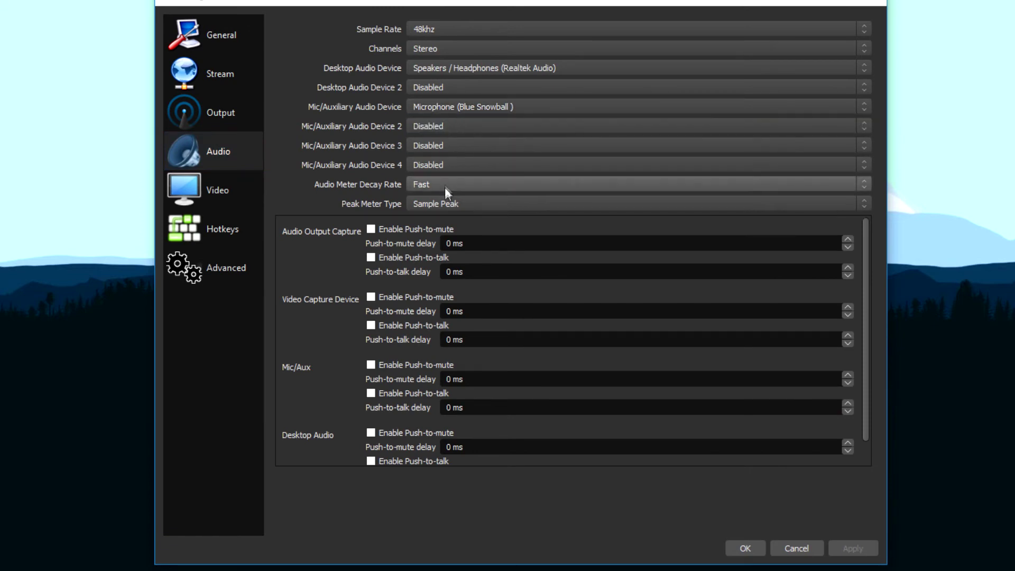
pyautogui.click(750, 544)
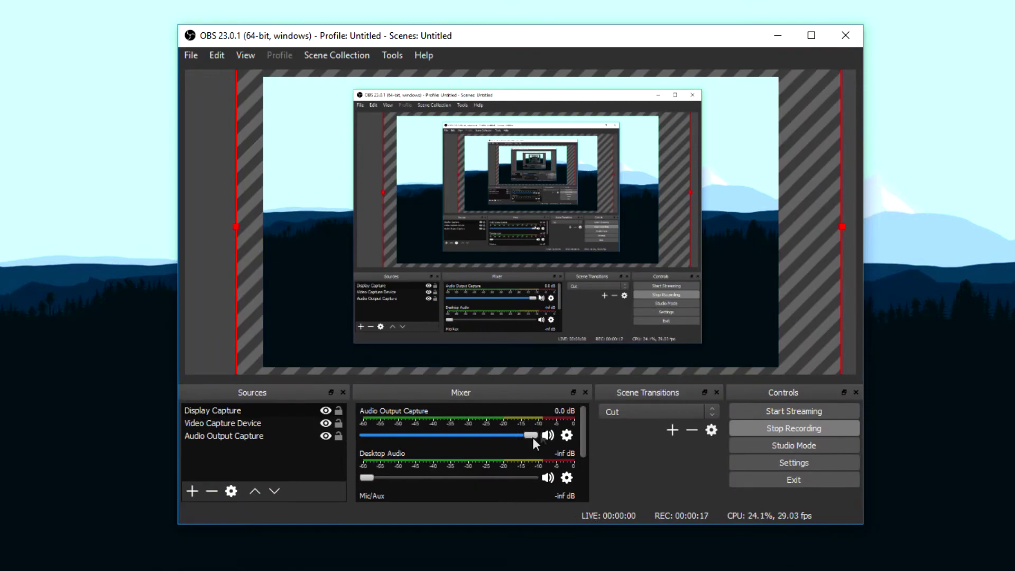
pyautogui.moveTo(524, 436)
pyautogui.mouseDown()
pyautogui.moveTo(508, 436)
pyautogui.moveTo(534, 434)
pyautogui.mouseUp()
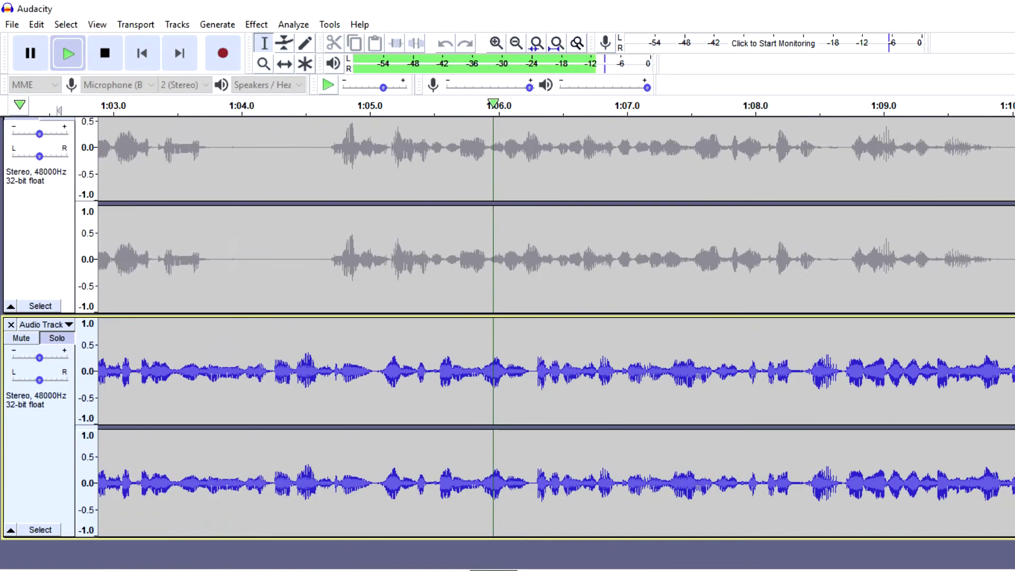
# Step: Switch to Audacity and stop playback of the soloed audio track
pyautogui.click(112, 66)
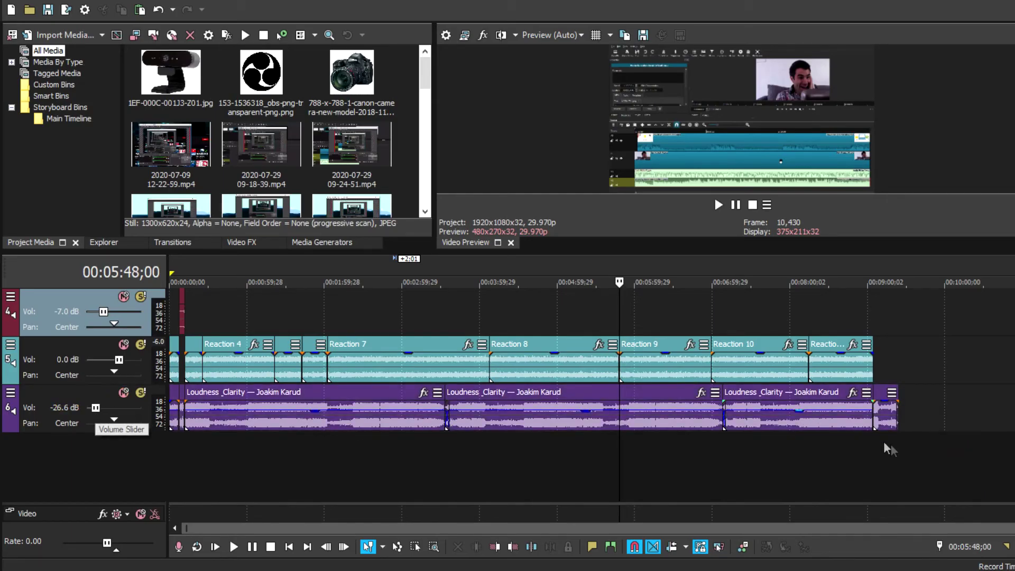
# Step: Switch to VEGAS and adjust the fade-in at the start of the last Loudness_Clarity music clip
pyautogui.click(874, 446)
pyautogui.scroll(10, 874, 446)
pyautogui.moveTo(638, 414); pyautogui.dragTo(613, 409)
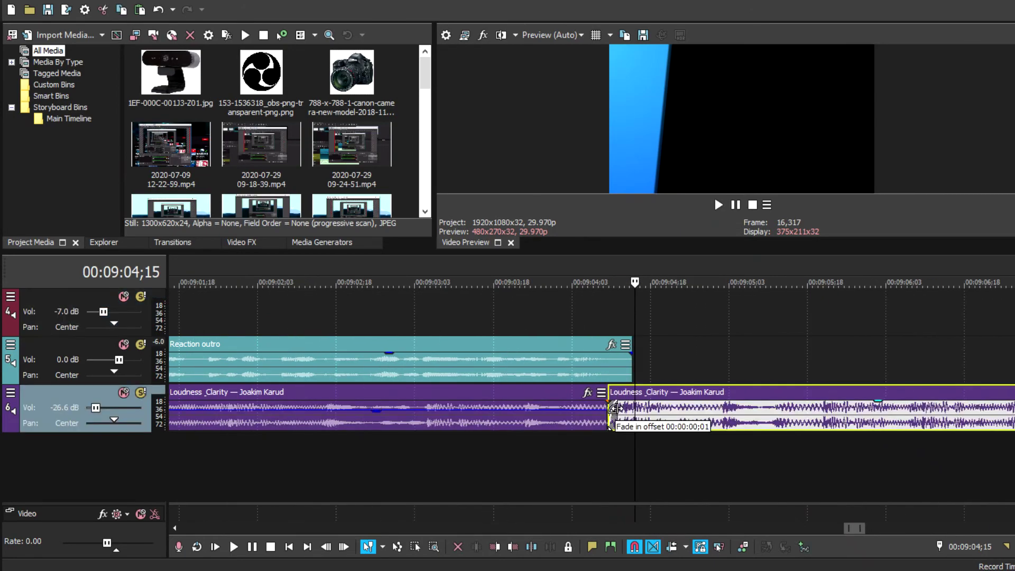
pyautogui.scroll(-10, 605, 462)
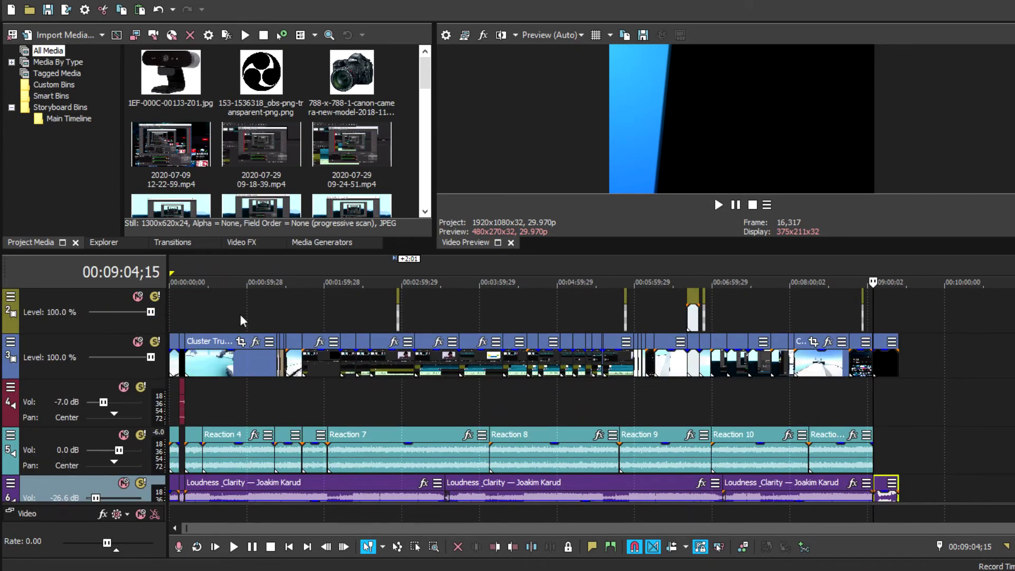
# Step: Copy the overlay clip near 00:02:55 on track 2, paste it at 00:00:52;13 and check its Subscribe animation in the preview
pyautogui.click(240, 320)
pyautogui.click(396, 305)
pyautogui.rightClick(396, 304)
pyautogui.click(423, 201)
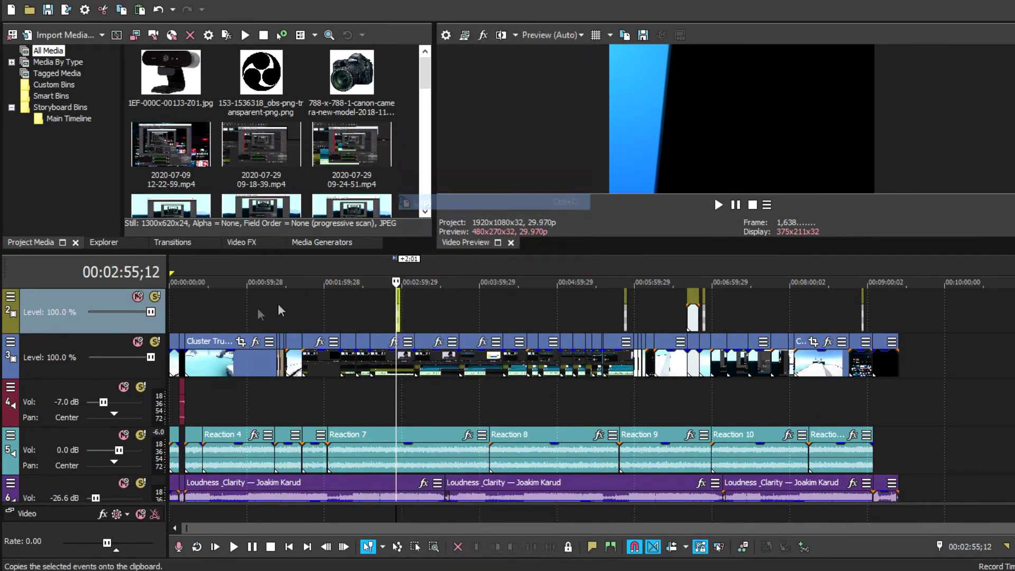
pyautogui.click(238, 320)
pyautogui.rightClick(238, 319)
pyautogui.click(264, 34)
pyautogui.scroll(10, 586, 408)
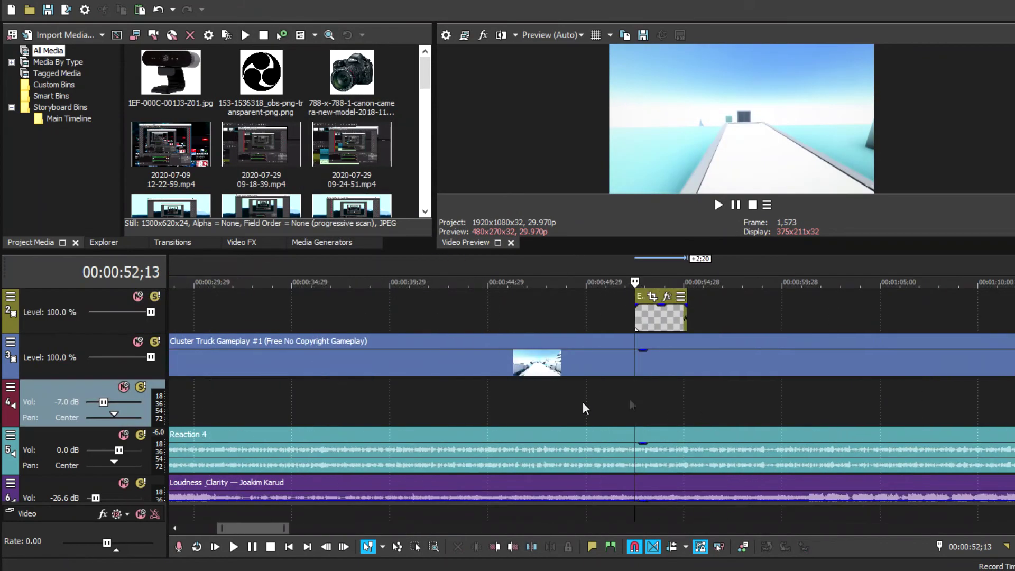
pyautogui.click(648, 393)
pyautogui.scroll(-5, 449, 380)
pyautogui.scroll(7, 568, 431)
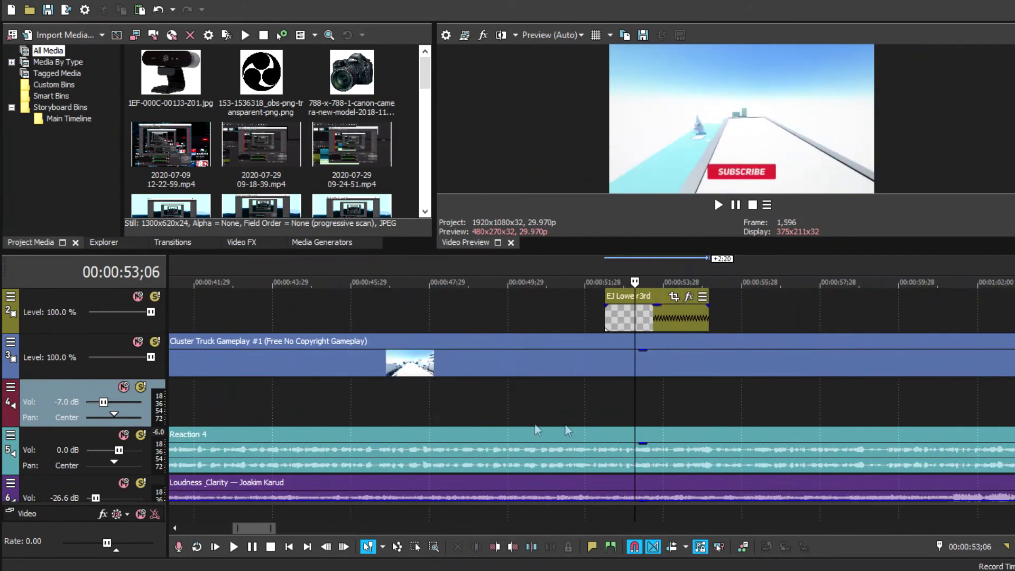
# Step: Examine the gameplay and screen-recording clips around 00:06:15 and 00:06:59, and the image overlays around 00:06:45
pyautogui.scroll(-8, 604, 415)
pyautogui.click(696, 389)
pyautogui.scroll(7, 701, 393)
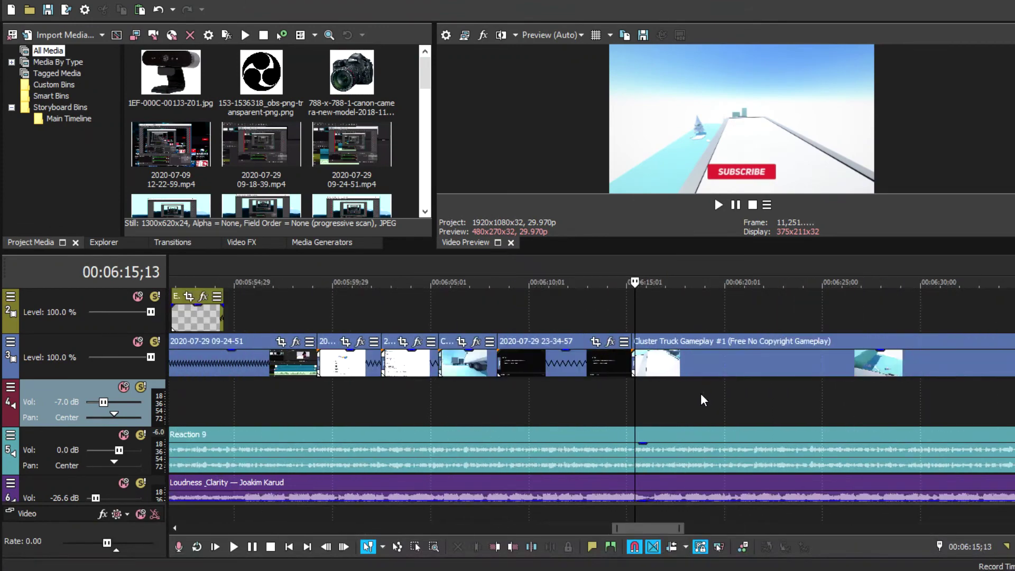
pyautogui.scroll(-8, 700, 393)
pyautogui.click(911, 391)
pyautogui.scroll(7, 911, 391)
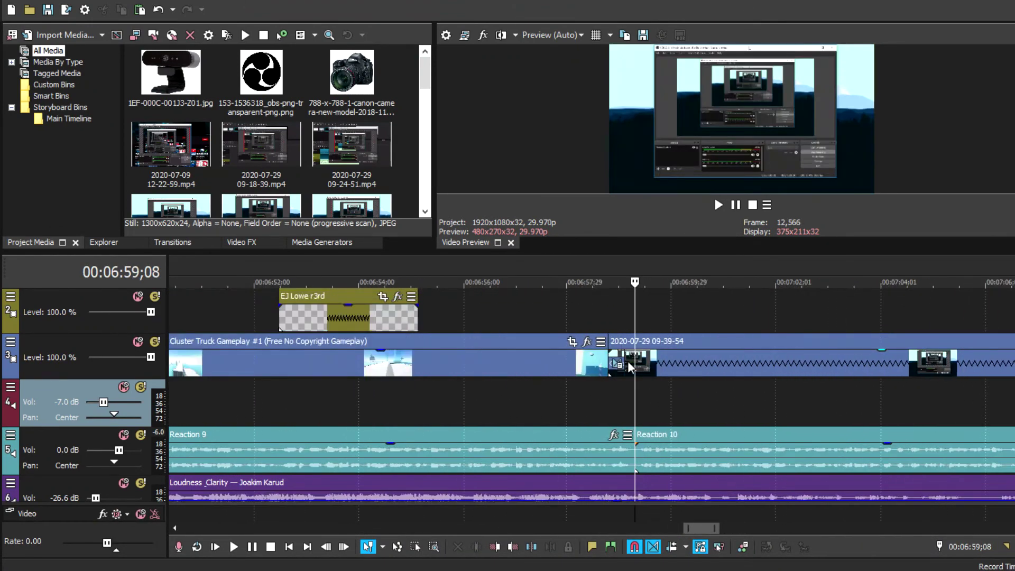
pyautogui.moveTo(608, 365)
pyautogui.mouseDown()
pyautogui.moveTo(621, 360)
pyautogui.moveTo(619, 382)
pyautogui.mouseUp()
pyautogui.scroll(-7, 613, 399)
pyautogui.click(569, 393)
pyautogui.scroll(1, 570, 394)
pyautogui.scroll(7, 687, 365)
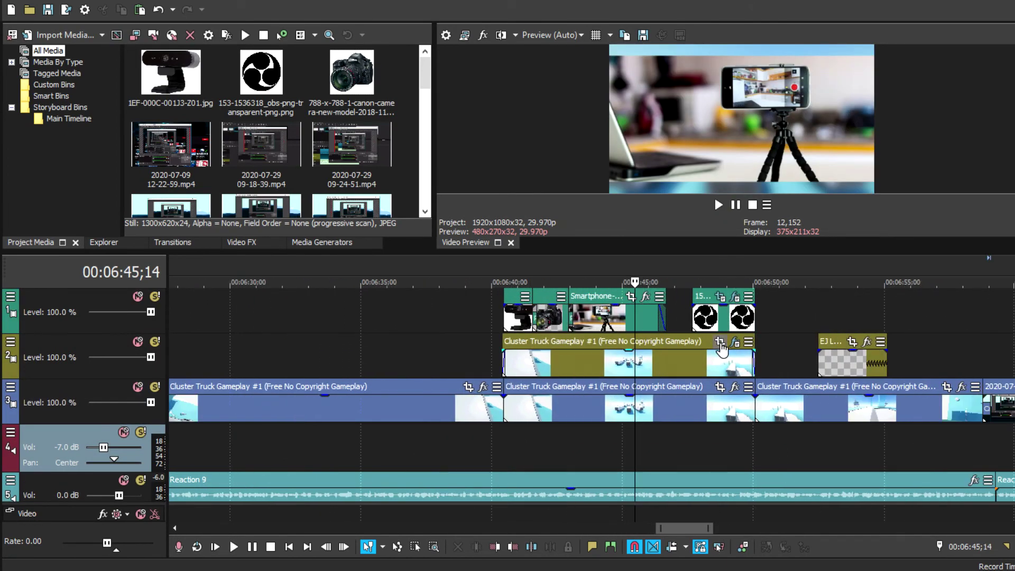
# Step: Look over the Pan/Crop settings and available video effects for the smartphone vlogging image, without adding any effect
pyautogui.click(720, 342)
pyautogui.press('Escape')
pyautogui.click(631, 296)
pyautogui.click(645, 296)
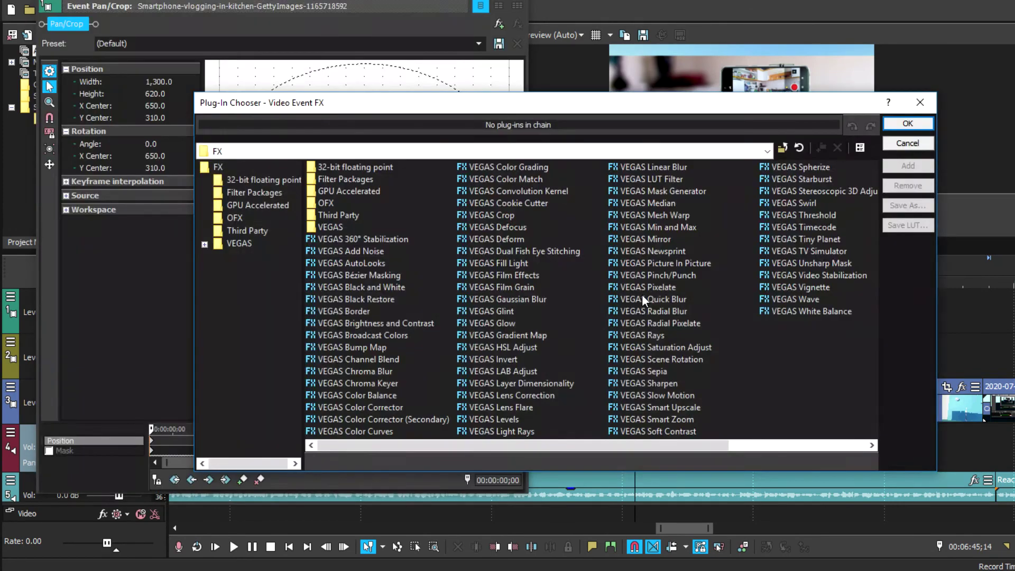
pyautogui.click(921, 103)
pyautogui.moveTo(510, 242); pyautogui.dragTo(515, 242)
pyautogui.moveTo(221, 242); pyautogui.dragTo(215, 240)
pyautogui.click(453, 5)
# Step: Play the timeline from 00:06:42;28 to review the smartphone vlogging image overlay
pyautogui.click(571, 433)
pyautogui.scroll(3, 616, 430)
pyautogui.click(621, 428)
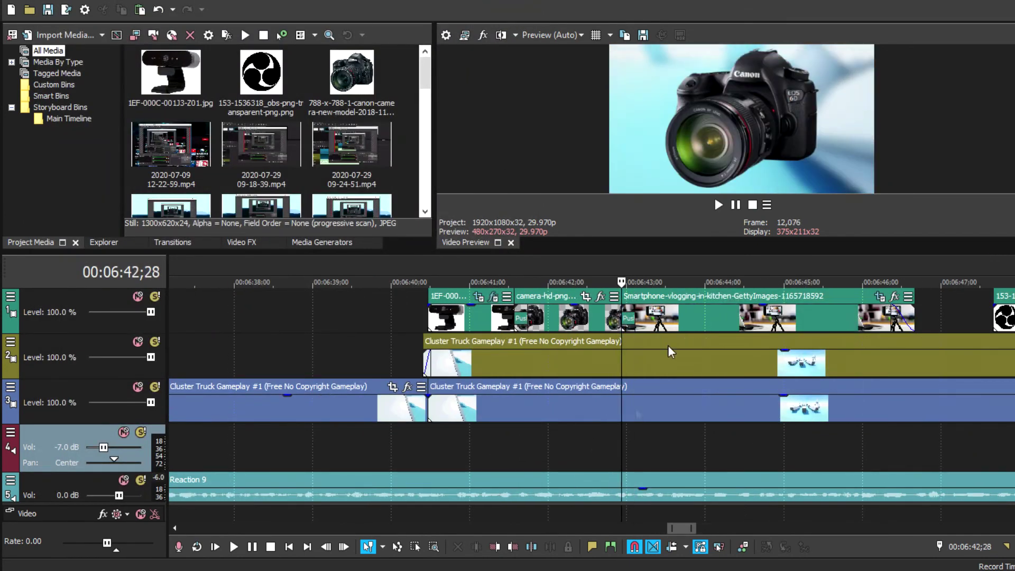
pyautogui.click(715, 203)
pyautogui.click(734, 205)
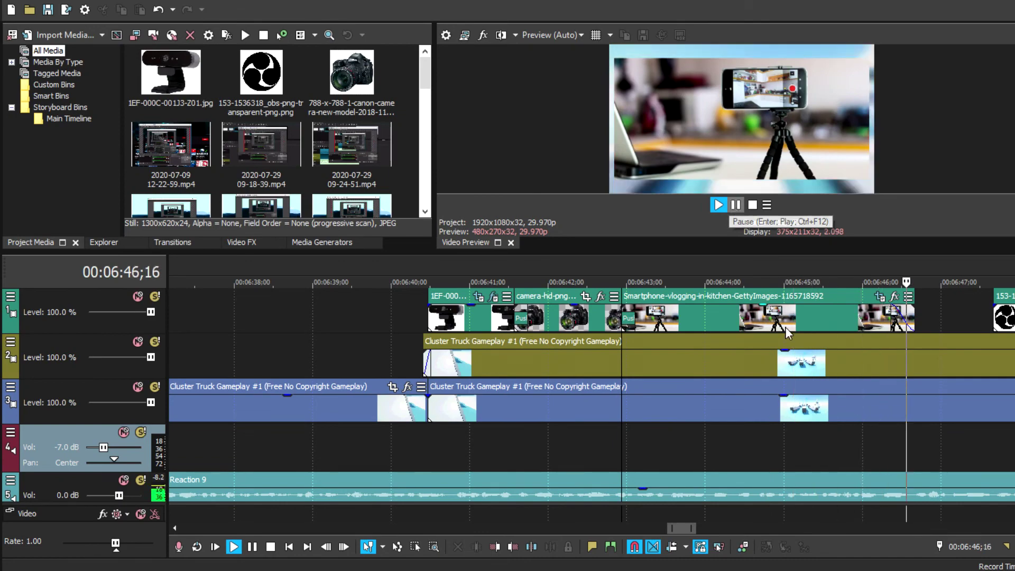
# Step: Examine the overlay images up to 00:06:49;10 and the clips that follow them on the timeline
pyautogui.scroll(-2, 769, 455)
pyautogui.click(743, 435)
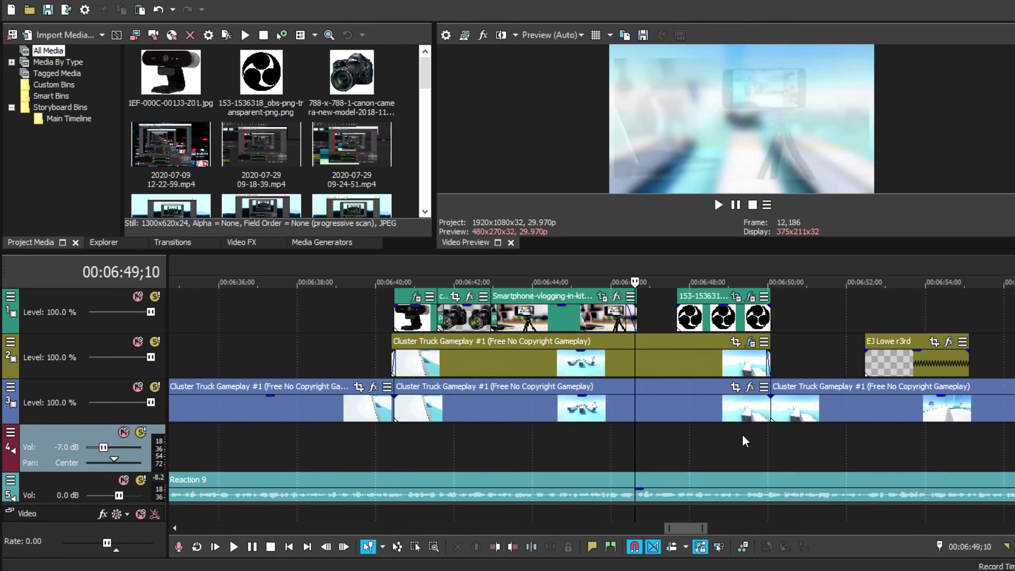
pyautogui.scroll(-4, 706, 448)
pyautogui.scroll(-8, 680, 449)
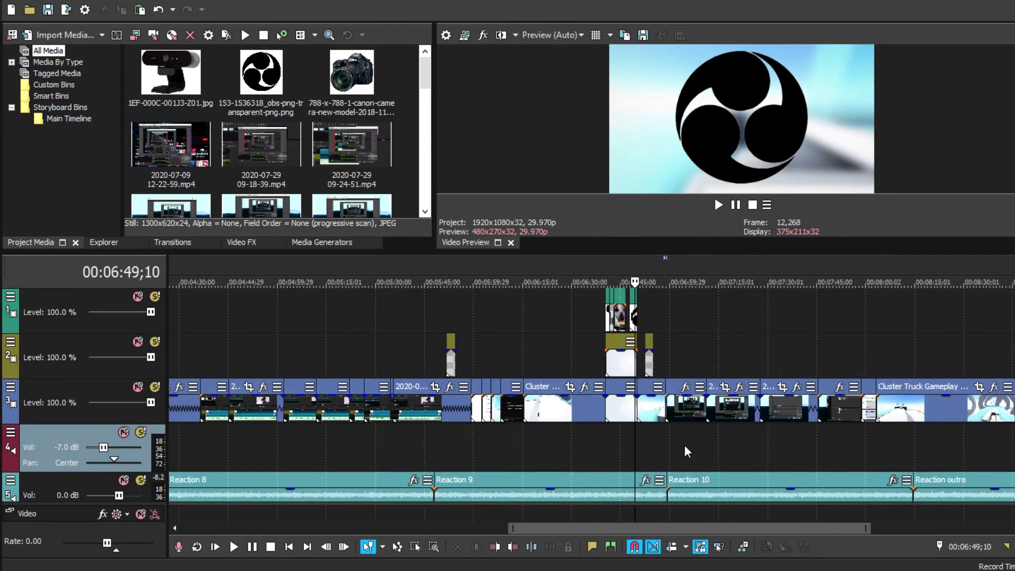
pyautogui.rightClick(863, 360)
pyautogui.click(850, 360)
pyautogui.scroll(6, 698, 397)
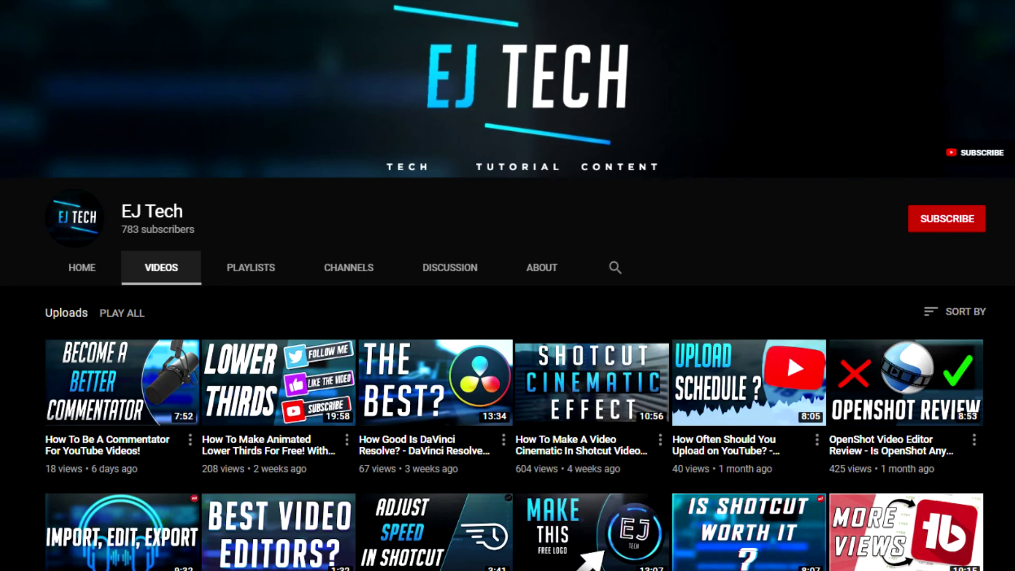
# Step: Browse the EJ Tech channel's uploads on YouTube down to the oldest videos and return to the newest
pyautogui.scroll(-20, 508, 317)
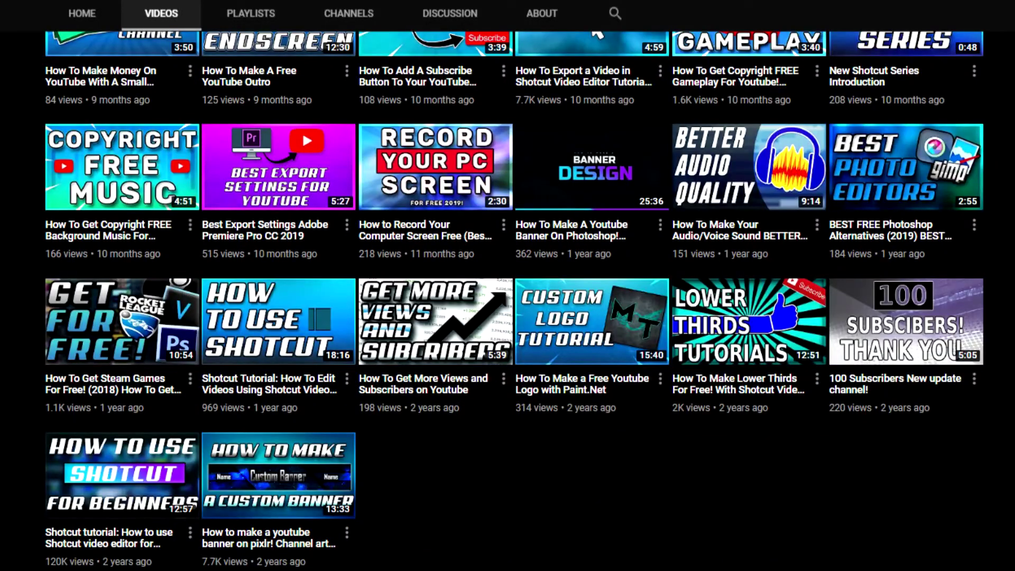
pyautogui.scroll(15, 508, 317)
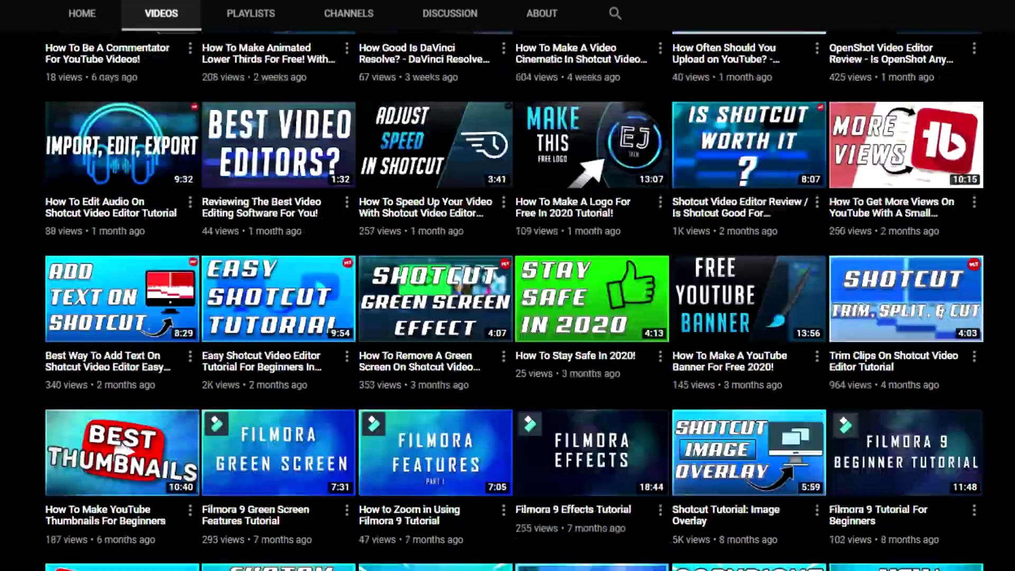
pyautogui.scroll(5, 507, 286)
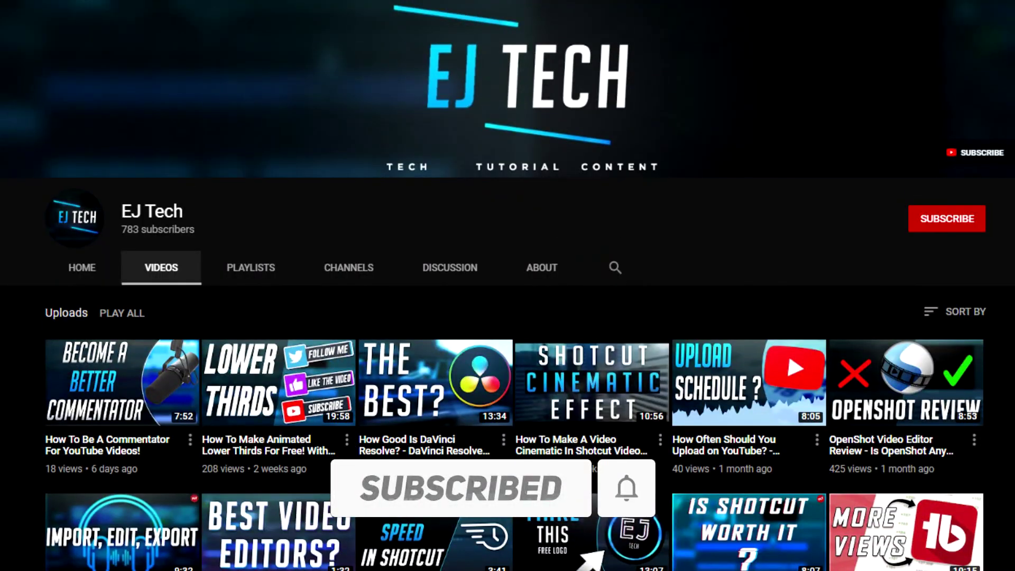